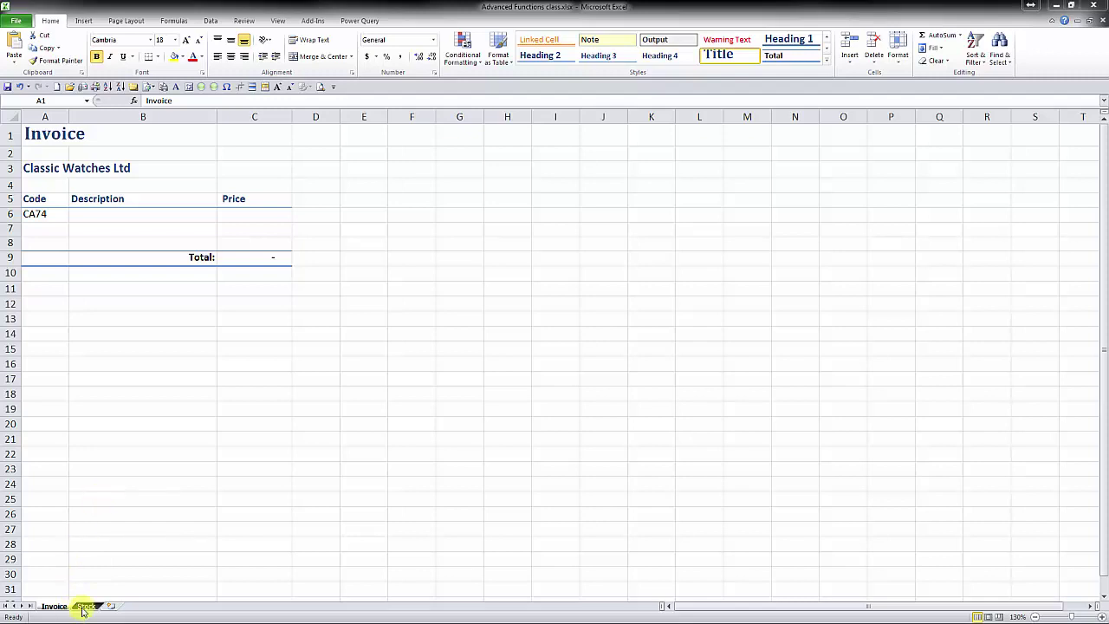
Compare the Invoice sheet's code, description and price layout with the watch list on the Stock sheet.
click(82, 611)
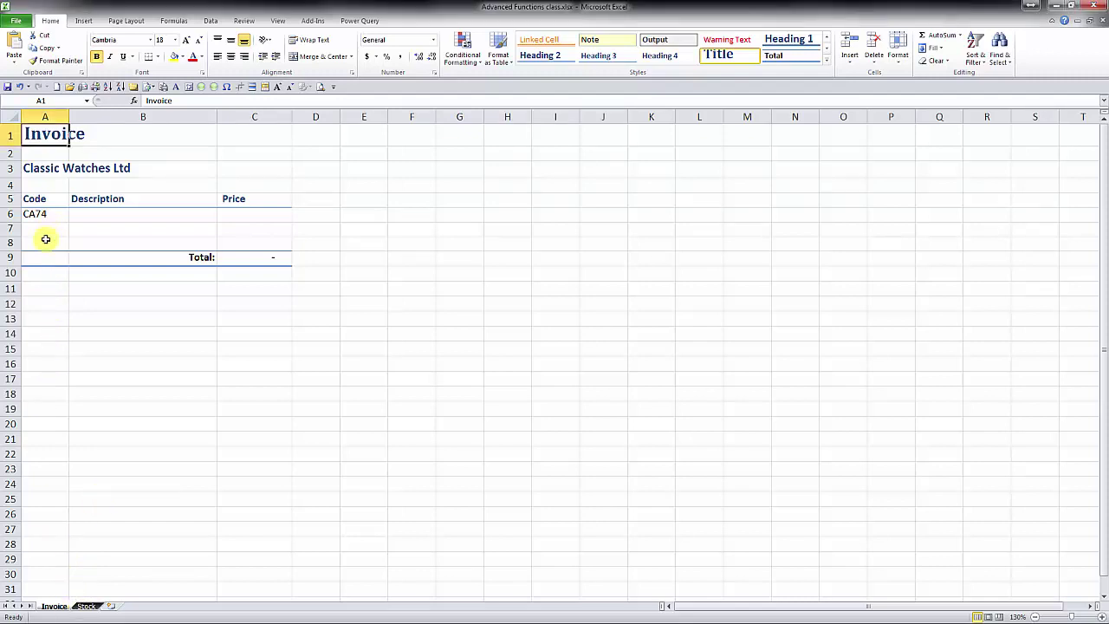
click(86, 605)
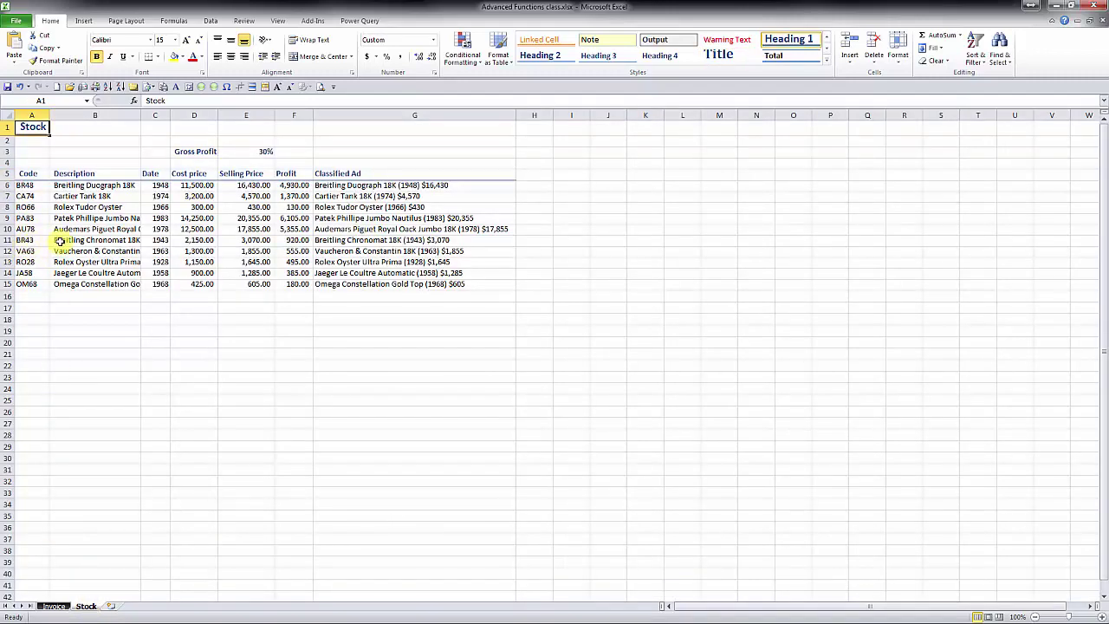
click(54, 607)
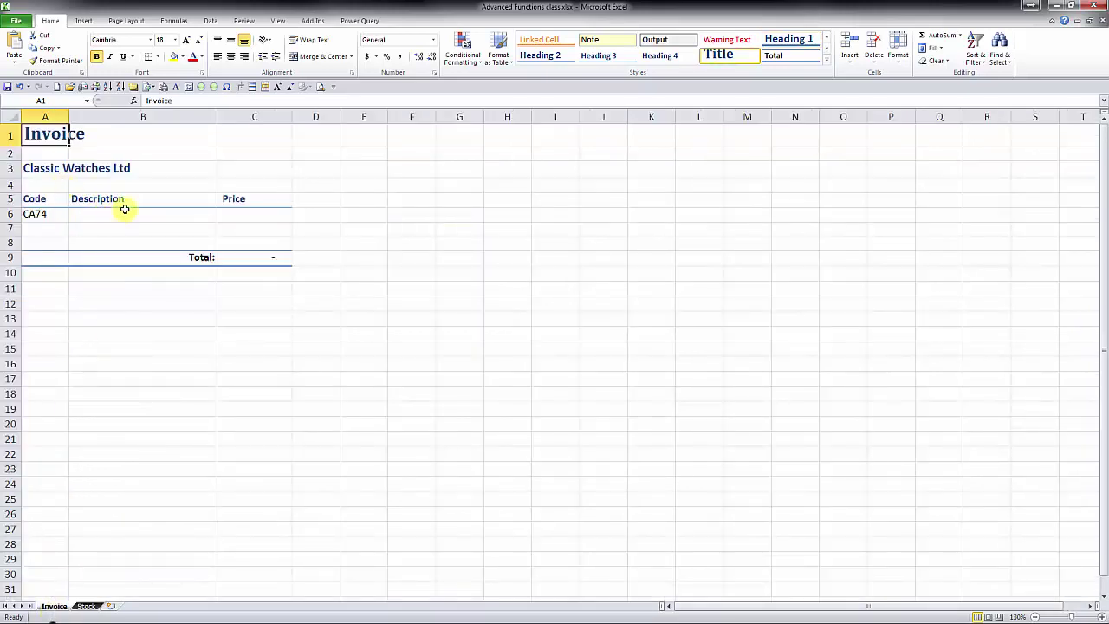
click(91, 611)
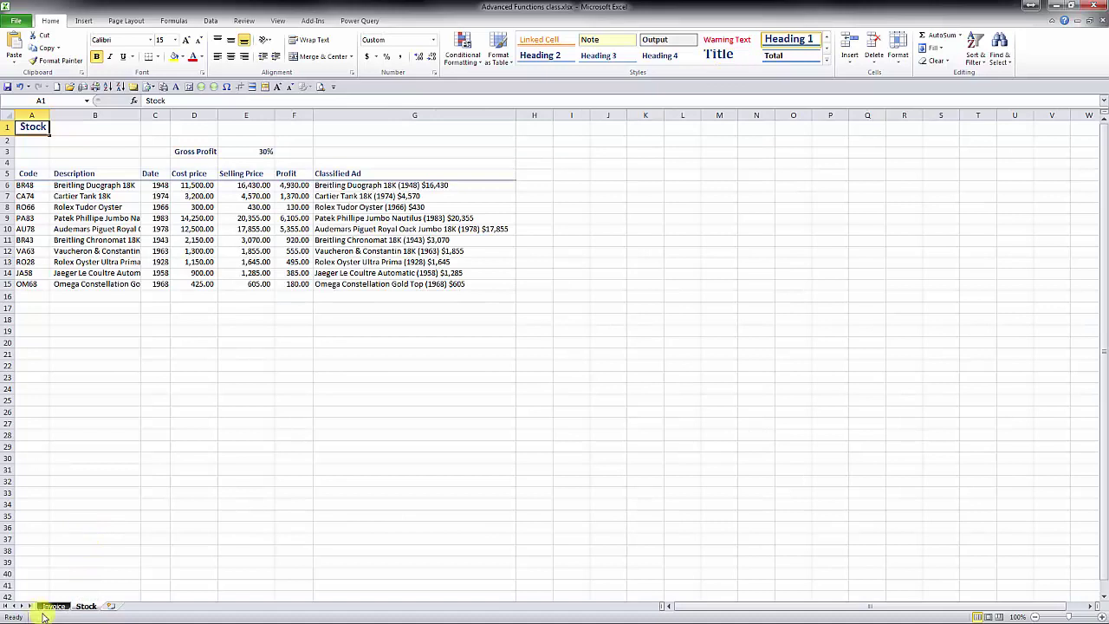
click(65, 609)
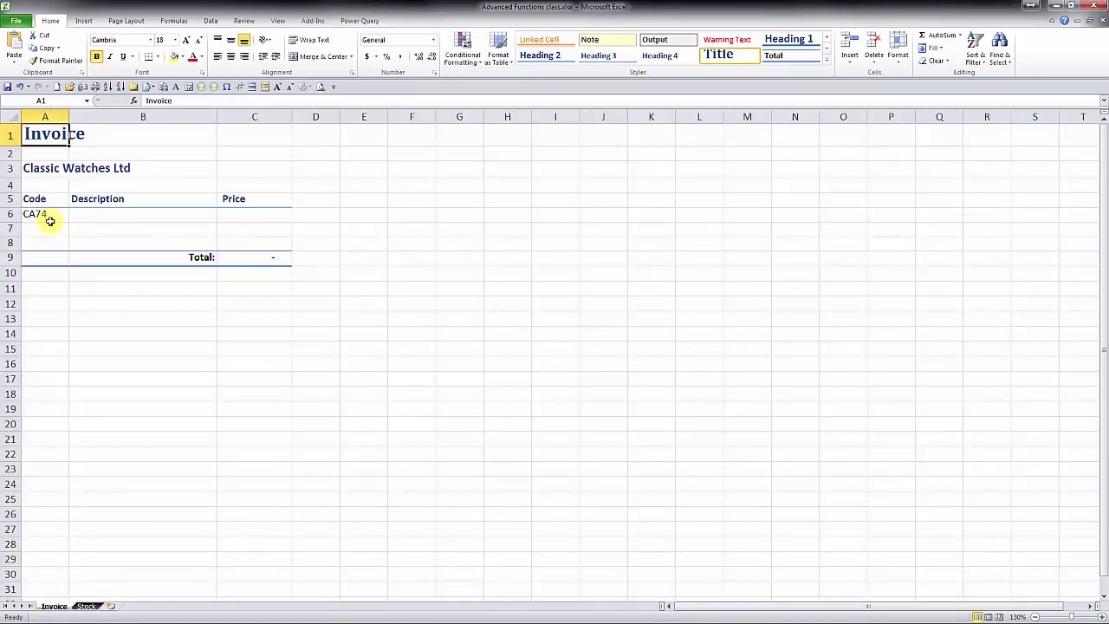
click(86, 605)
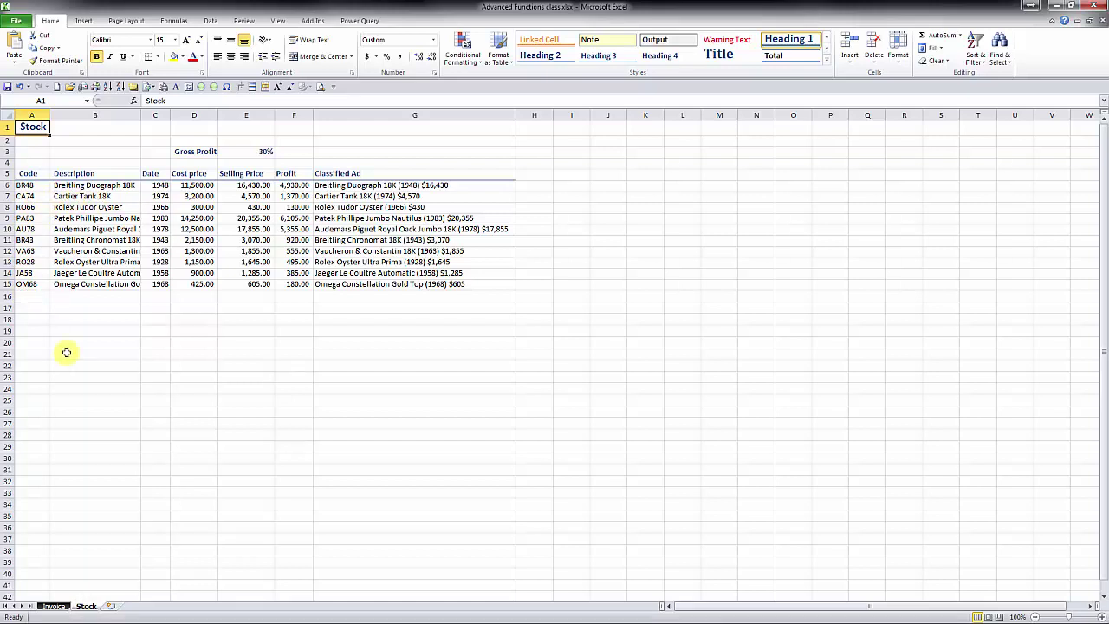
click(61, 607)
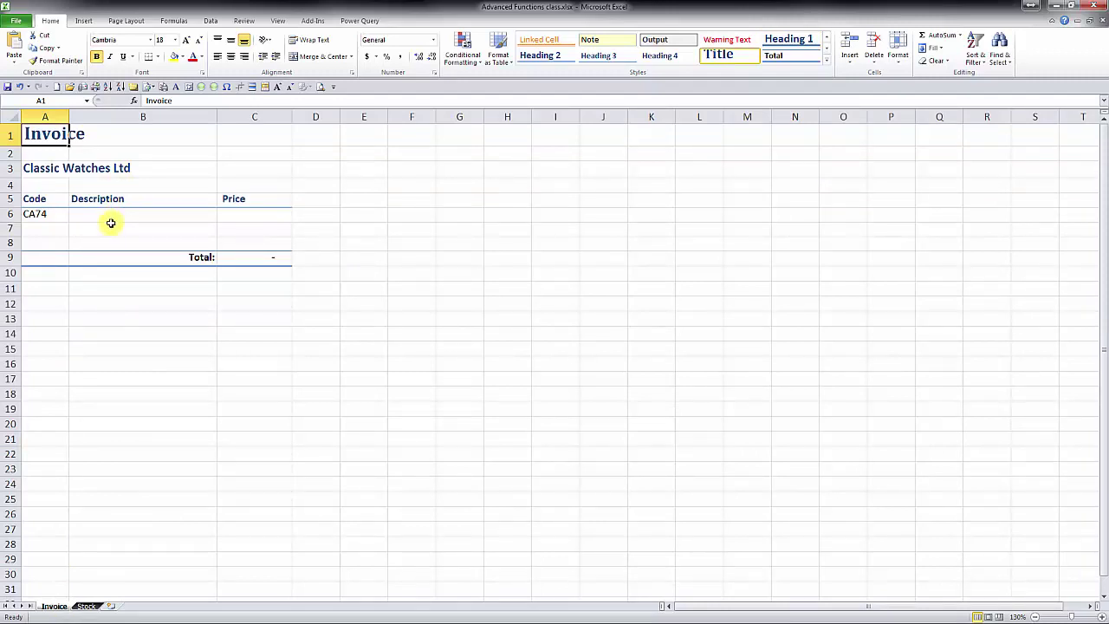
click(88, 606)
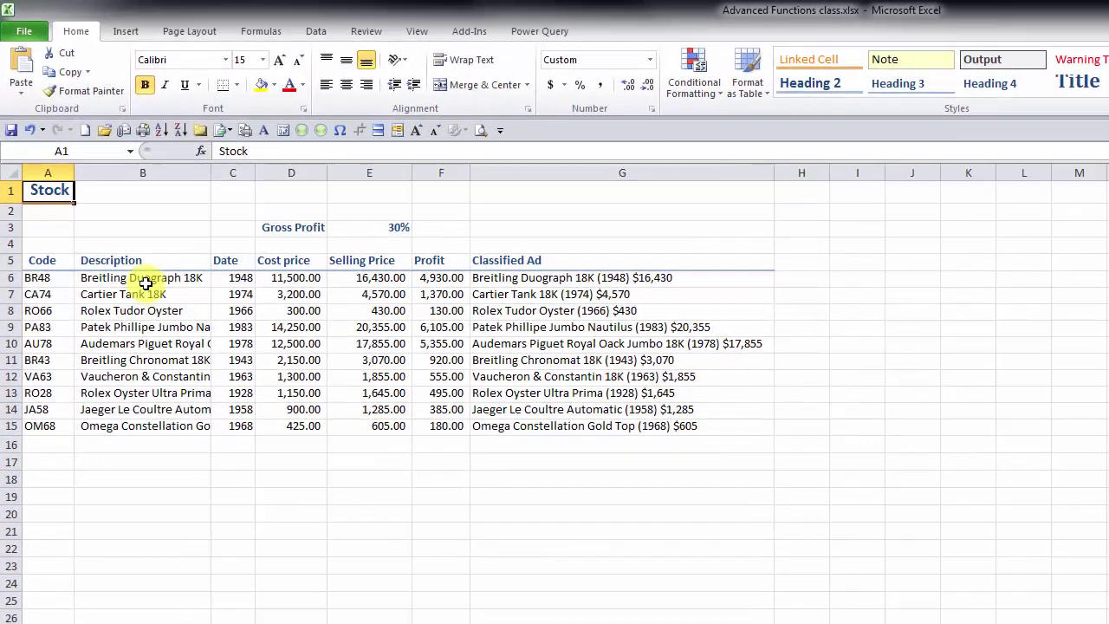
Widen the Description column on the Stock sheet and convert the stock list A5:G15 into a table with headers.
click(98, 187)
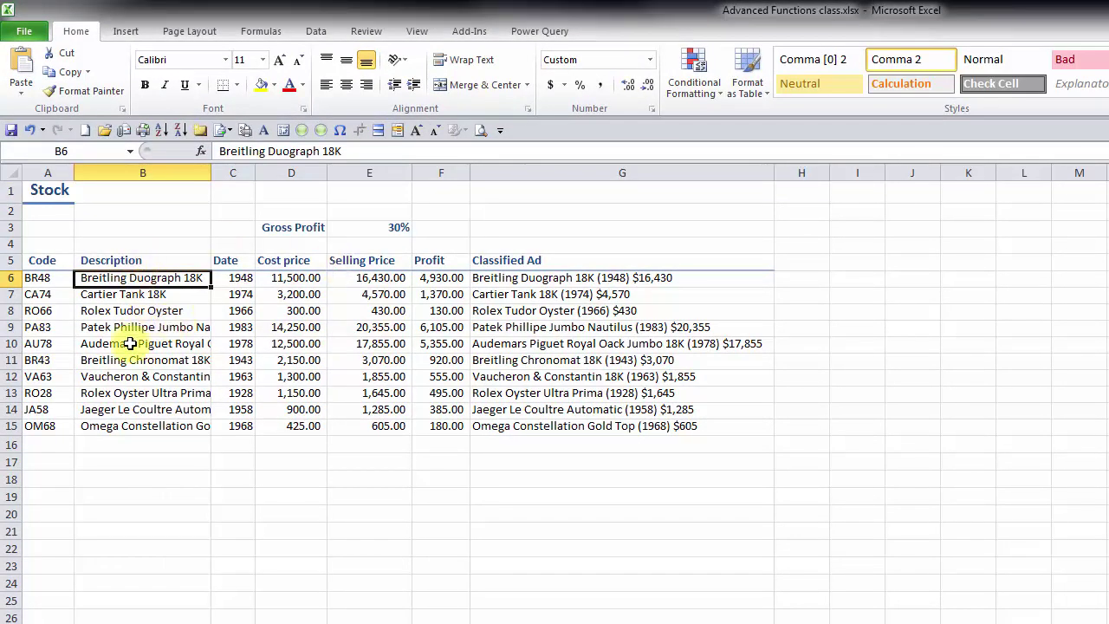
drag(212, 173, 268, 173)
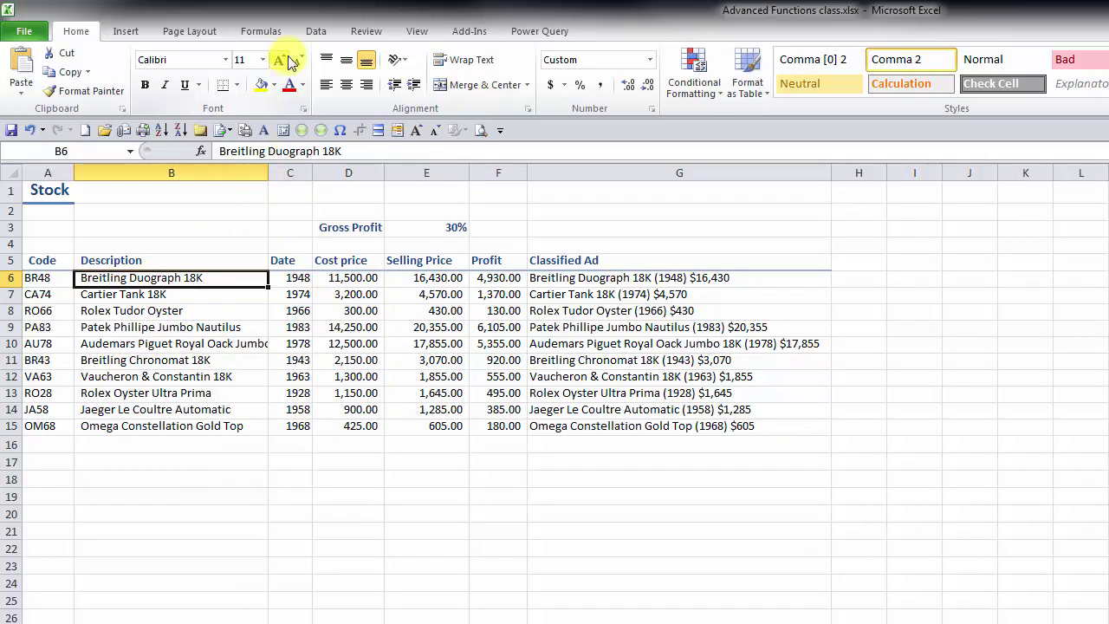
click(128, 31)
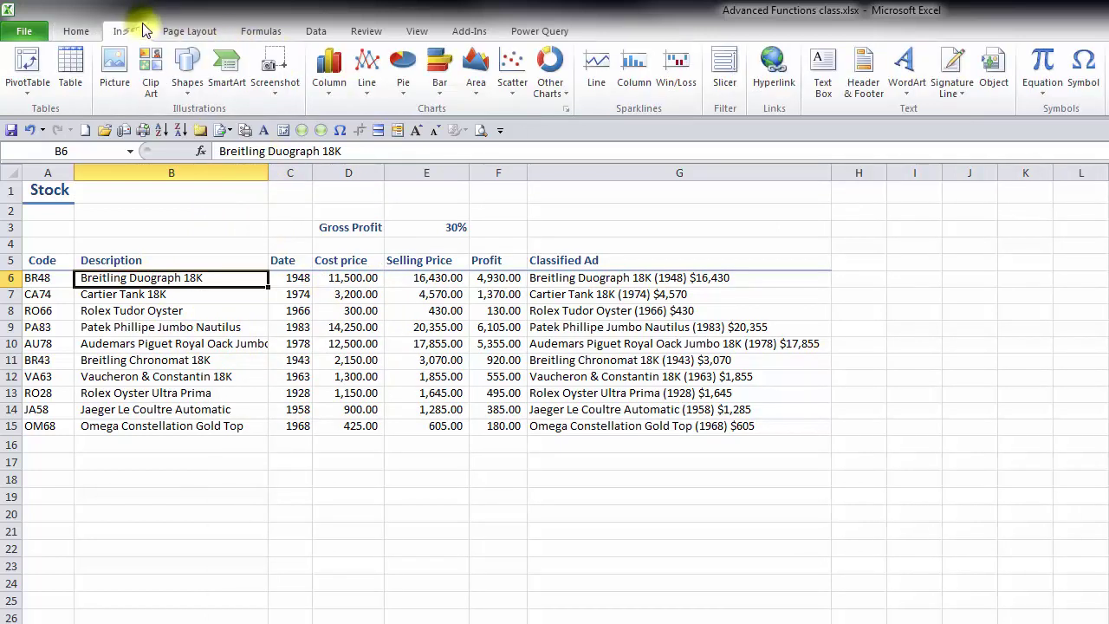
click(71, 63)
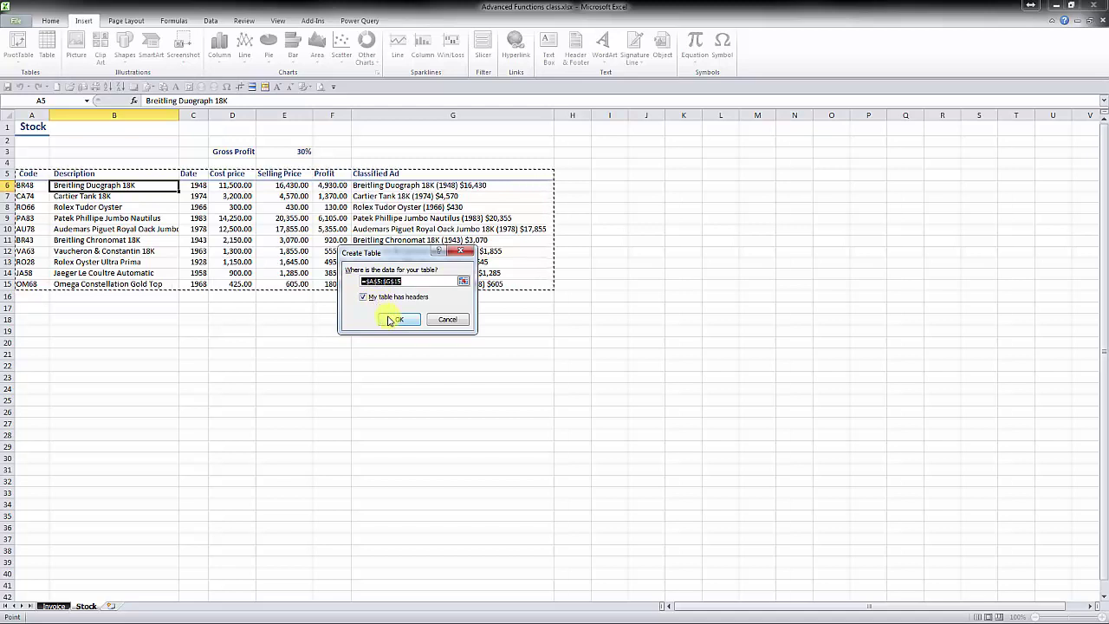
click(389, 320)
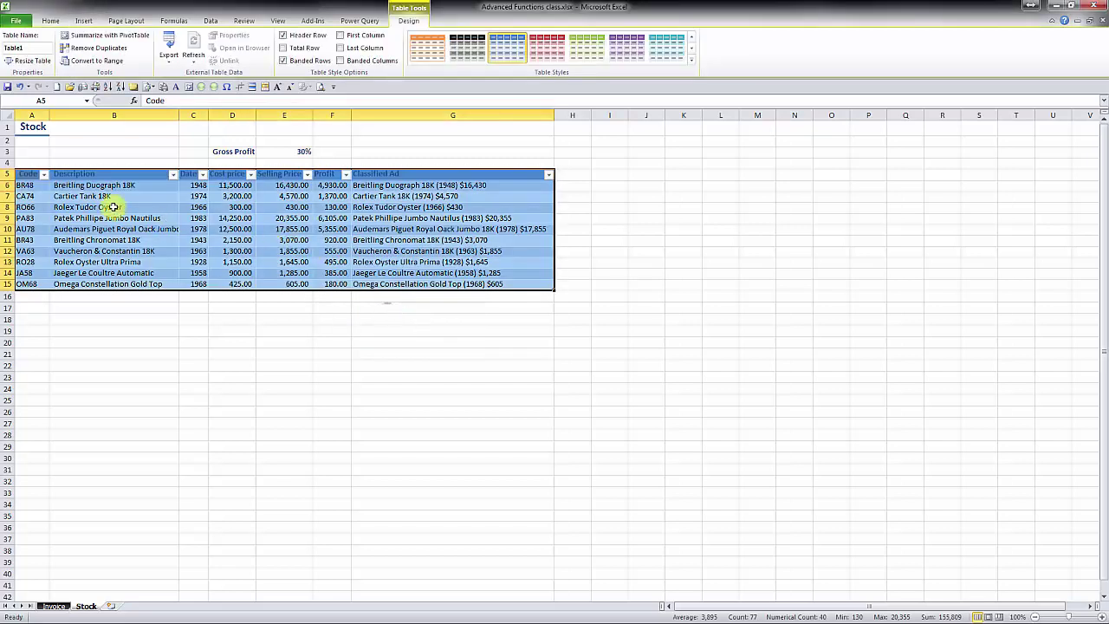
Apply the first Light style, without colour, to the stock table and name the table Stock.
click(690, 60)
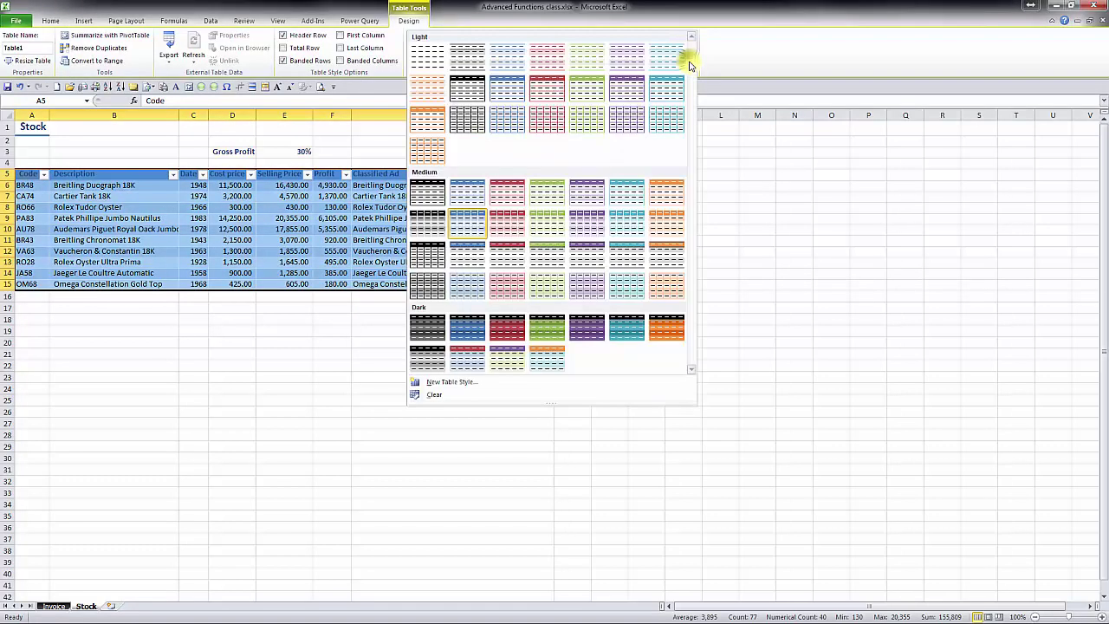
click(428, 69)
click(33, 261)
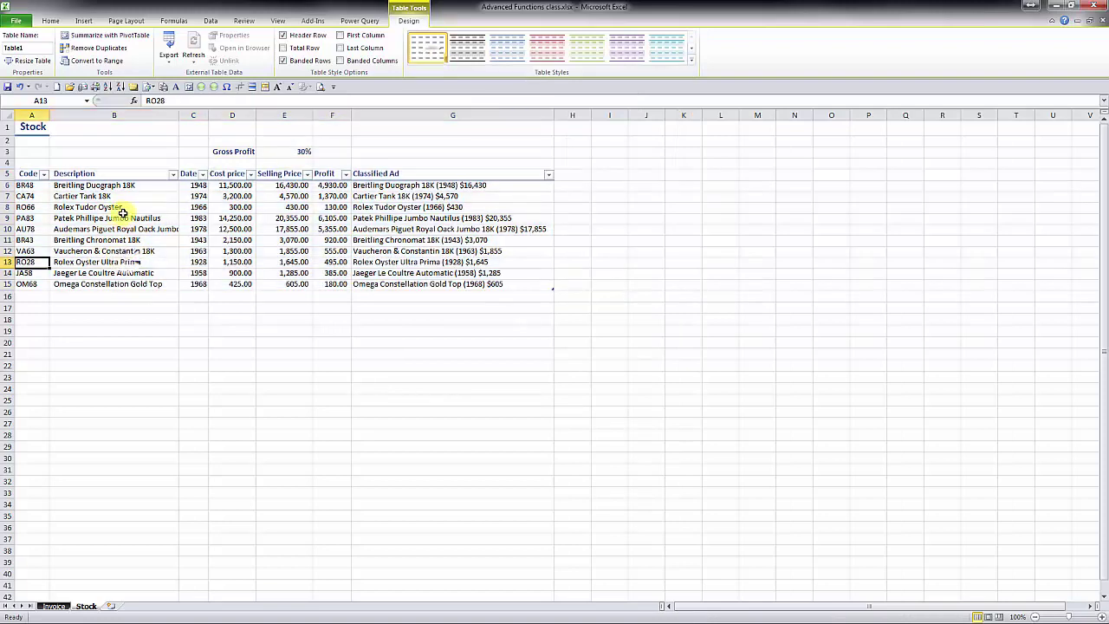
click(35, 48)
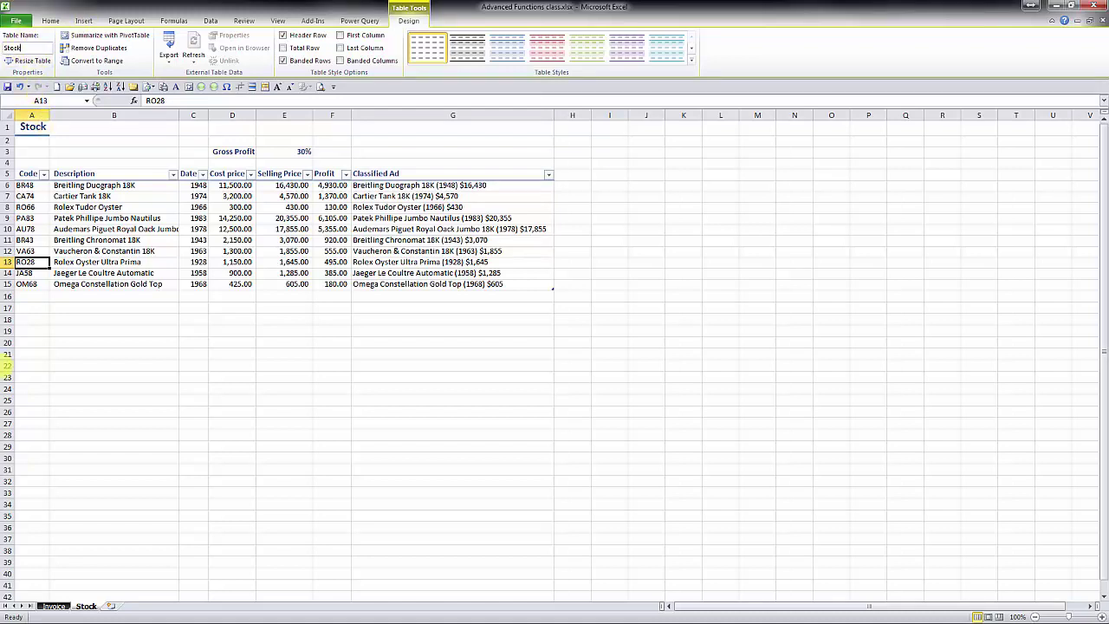
Select the first empty description cell, B6, on the Invoice sheet.
click(52, 608)
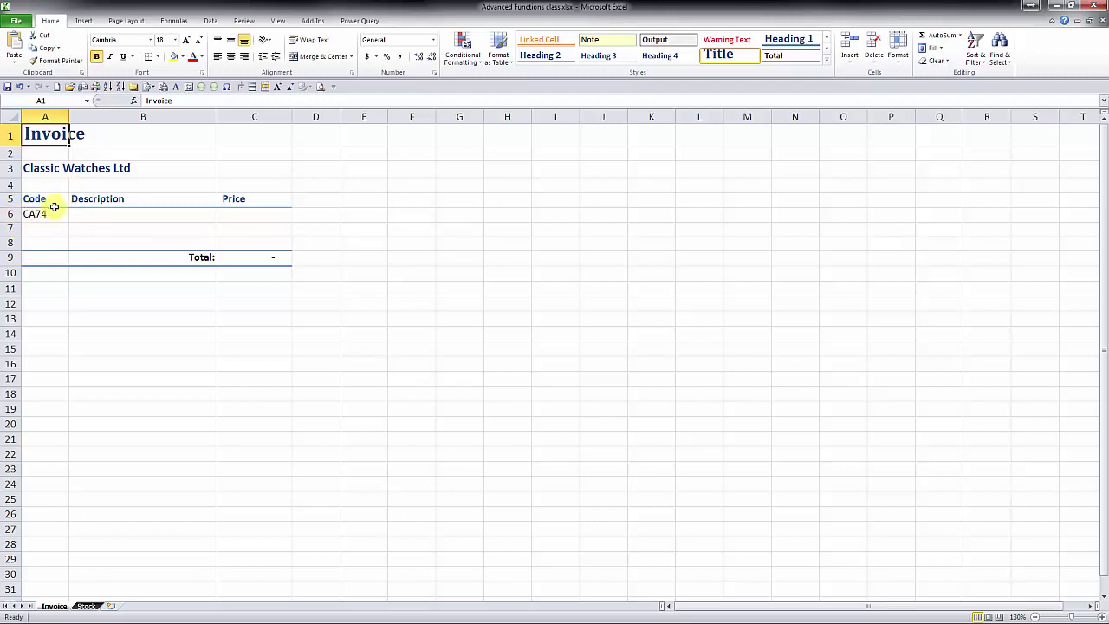
click(102, 217)
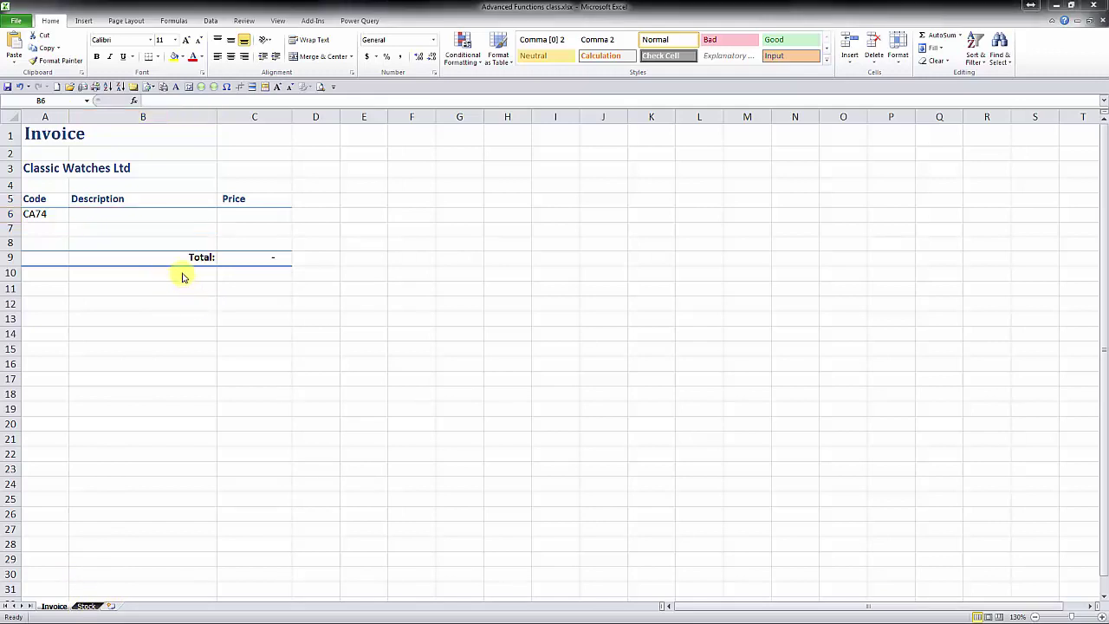
click(124, 215)
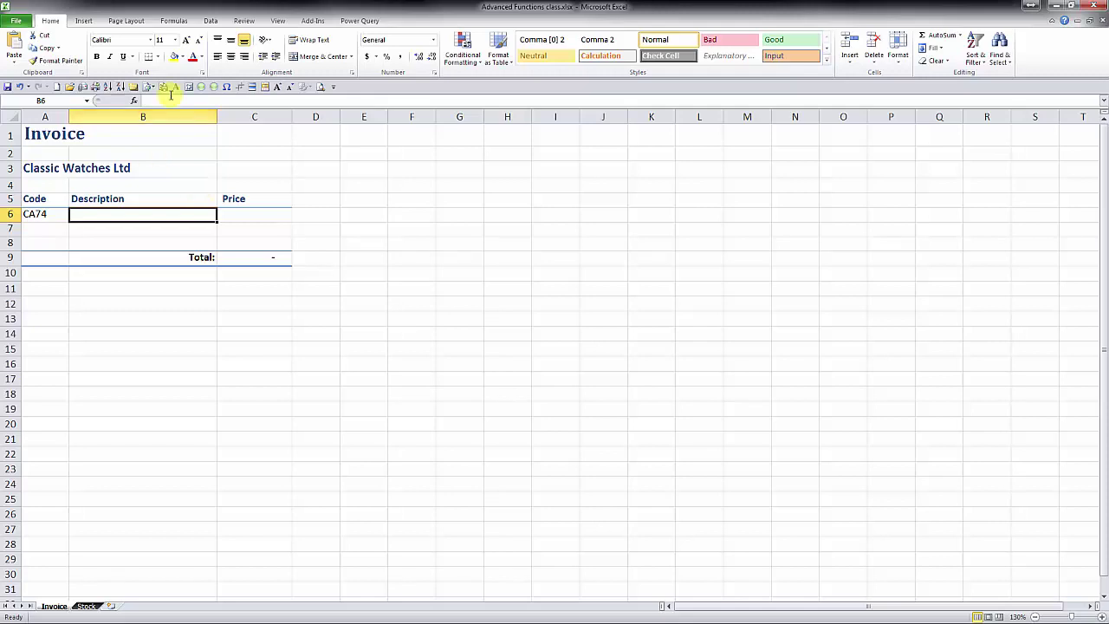
click(175, 21)
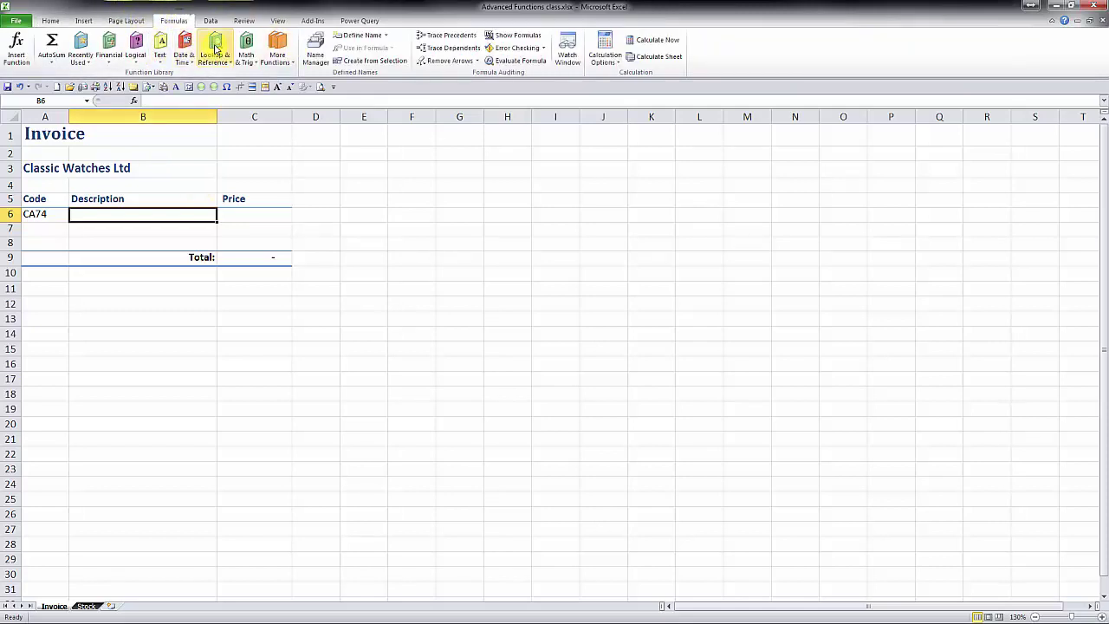
click(216, 49)
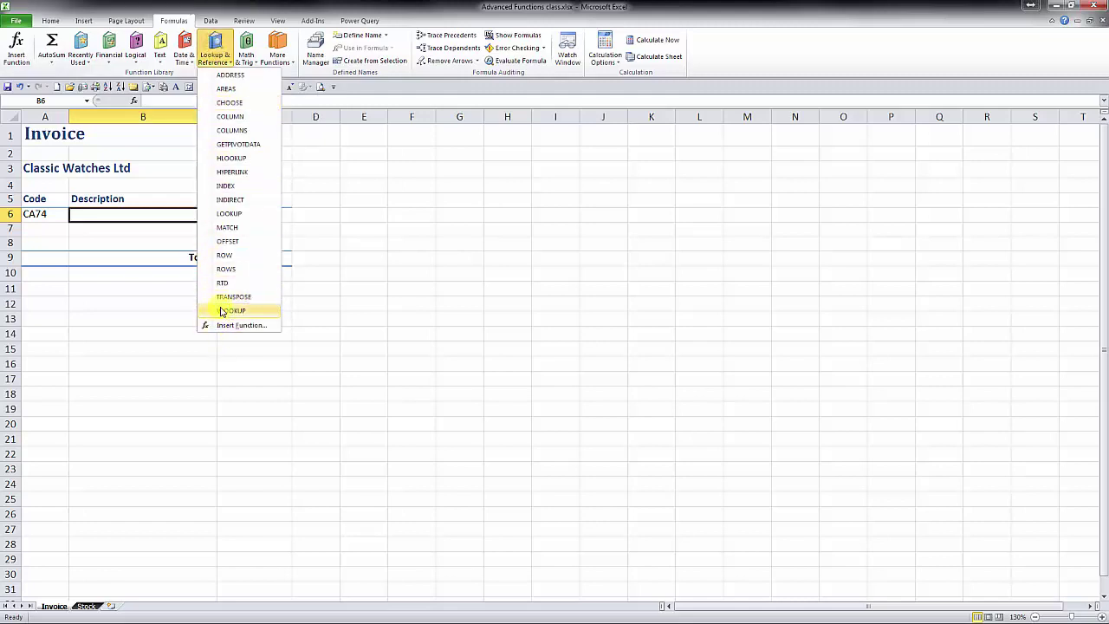
click(216, 45)
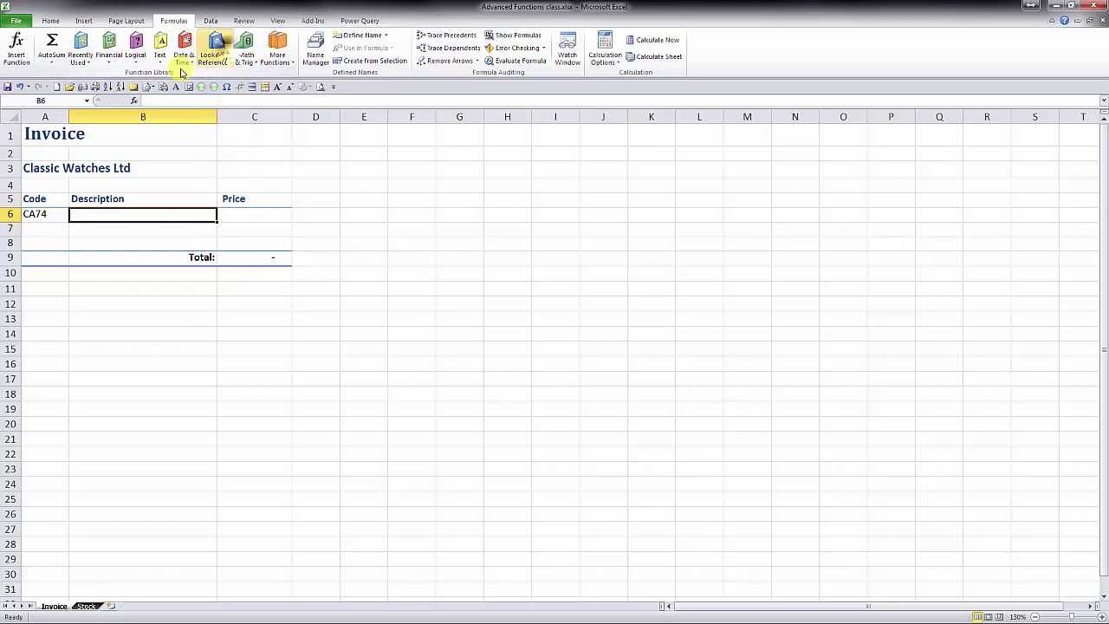
click(112, 216)
text(=vloo)
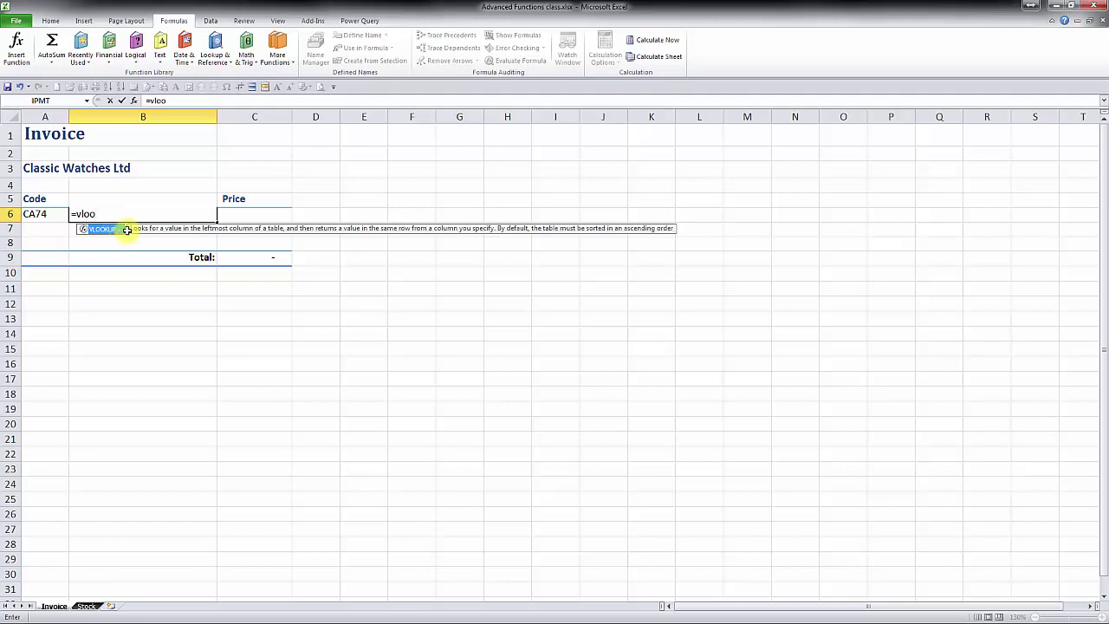
double_click(126, 229)
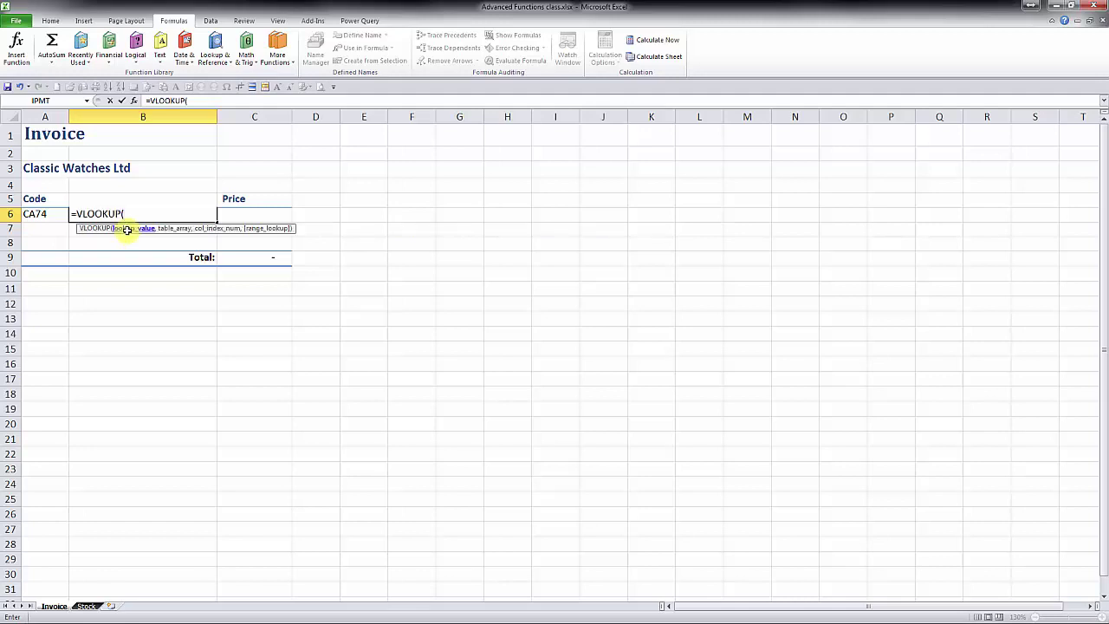
key(BackSpace)
key(BackSpace)
key(BackSpace)
key(BackSpace)
key(BackSpace)
key(BackSpace)
key(BackSpace)
key(BackSpace)
key(BackSpace)
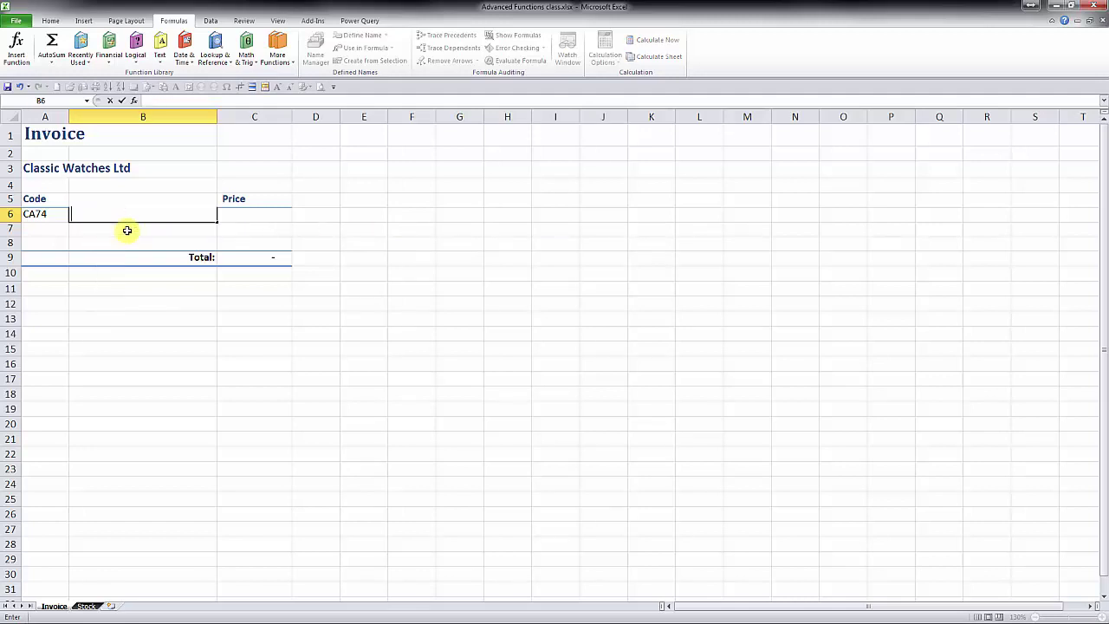
key(Escape)
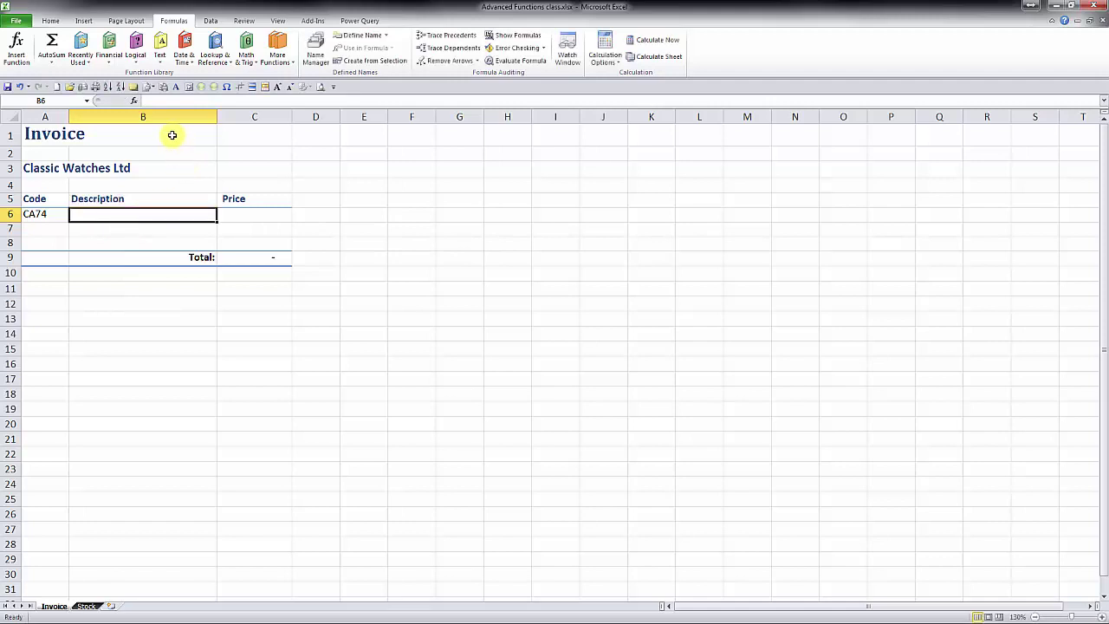
Search the function library for vlookup and insert the VLOOKUP function in B6, keeping its arguments dialog clear of the invoice cells.
click(134, 102)
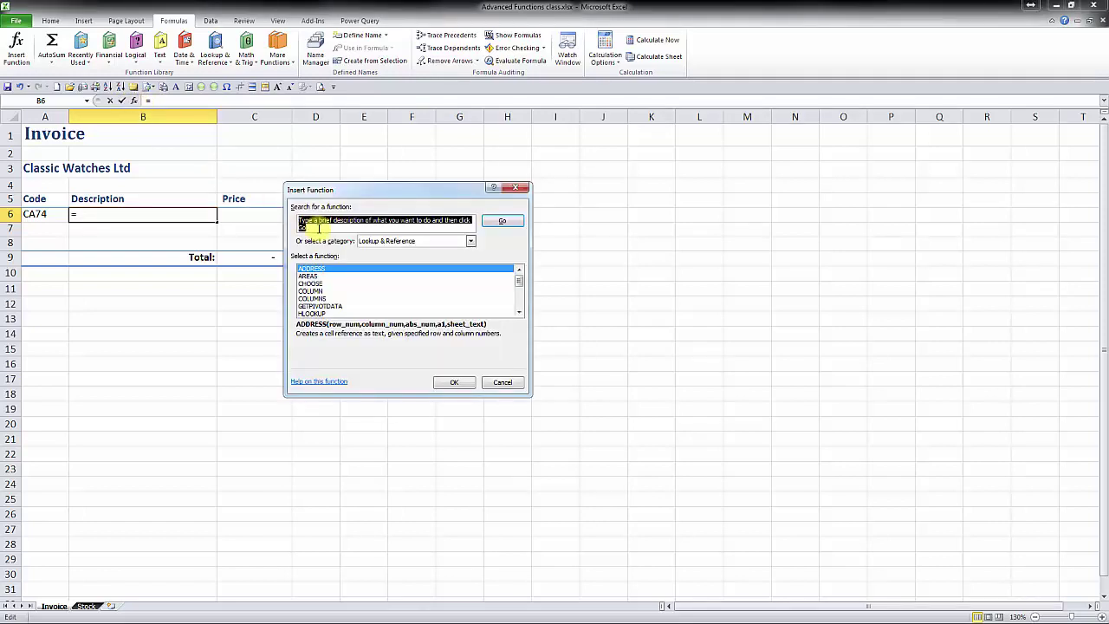
text(vlookup)
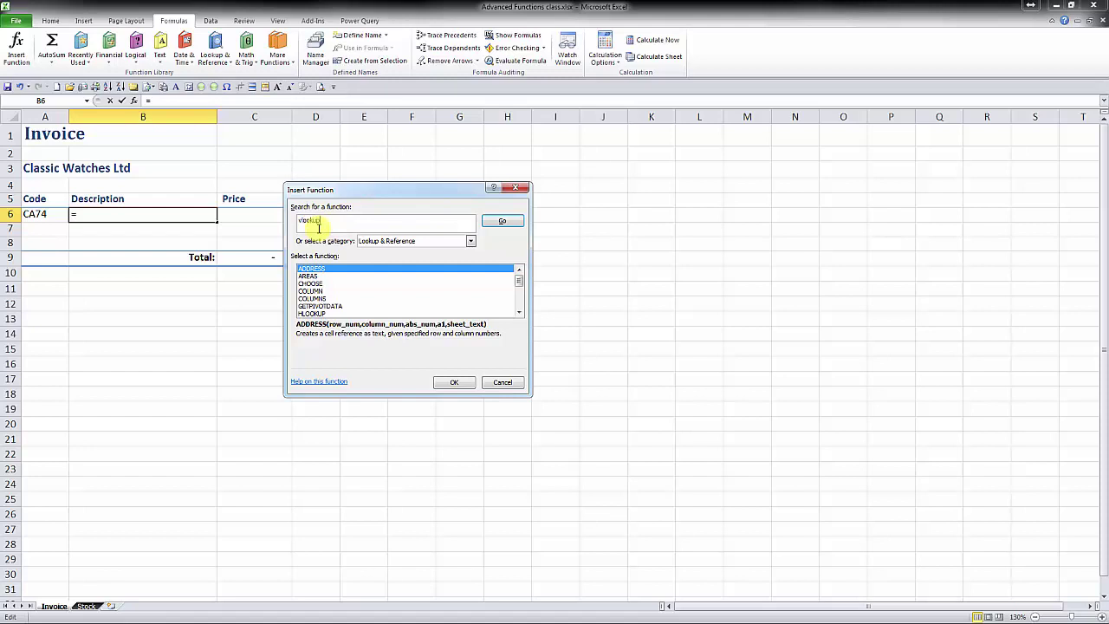
key(Return)
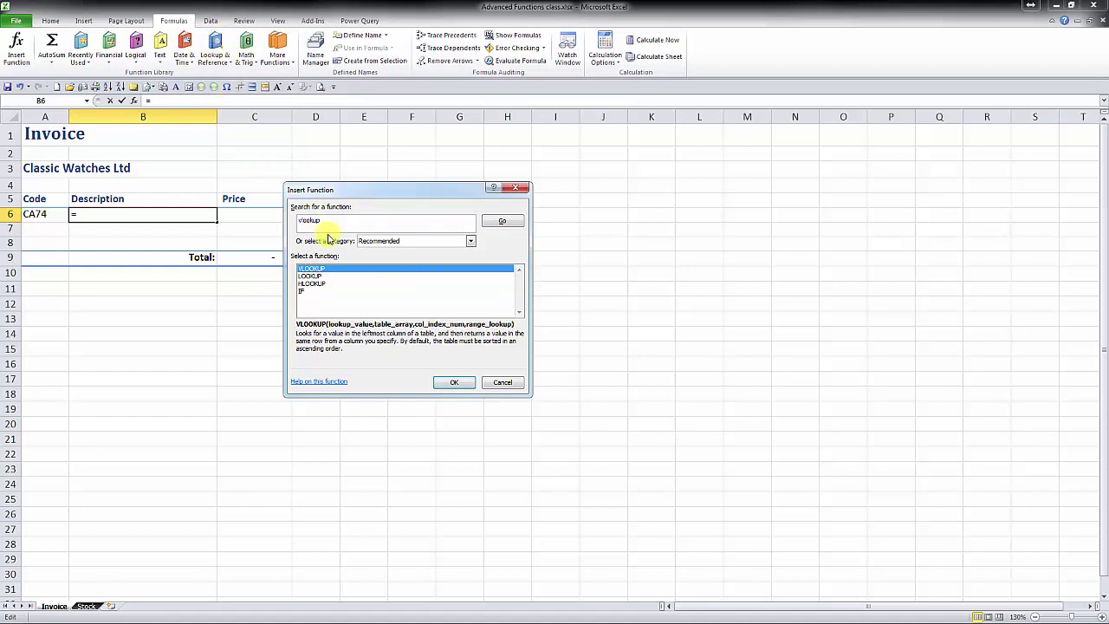
click(490, 221)
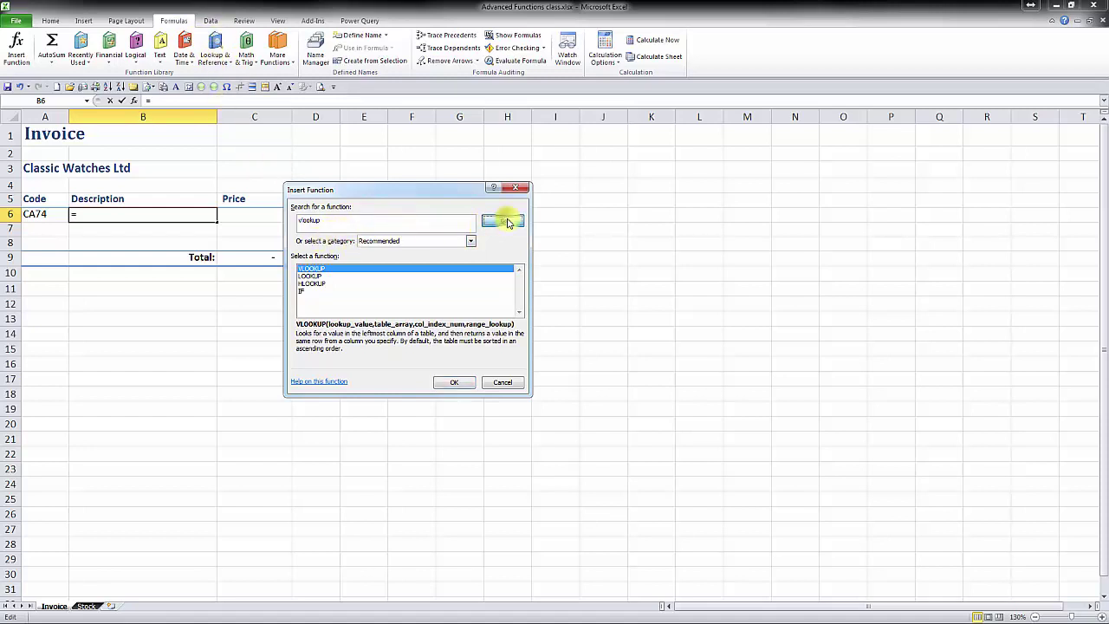
click(432, 225)
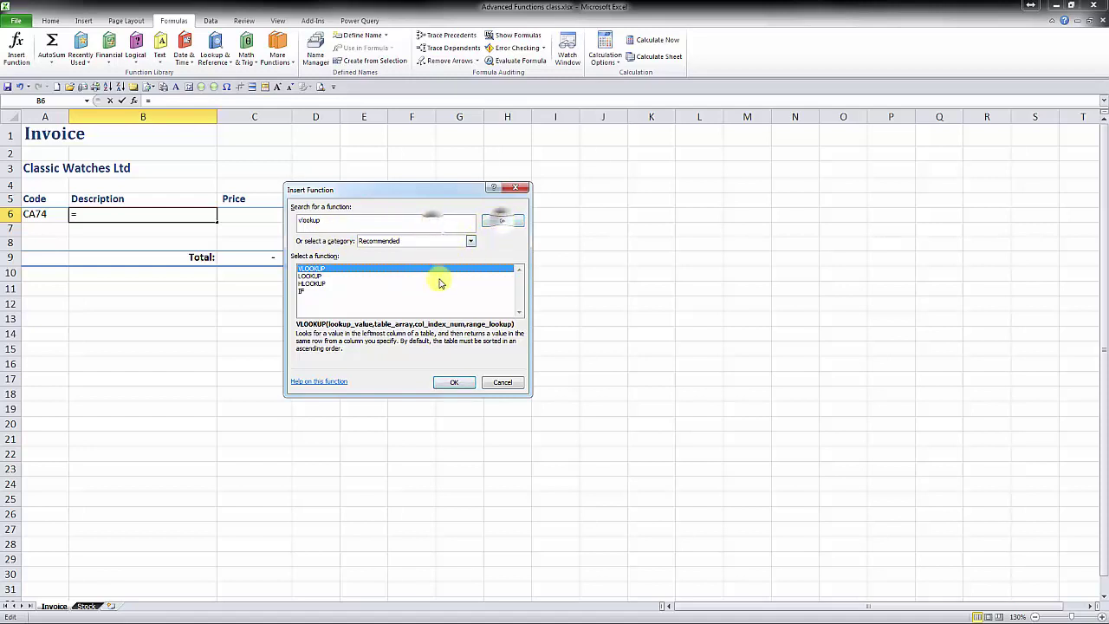
click(449, 382)
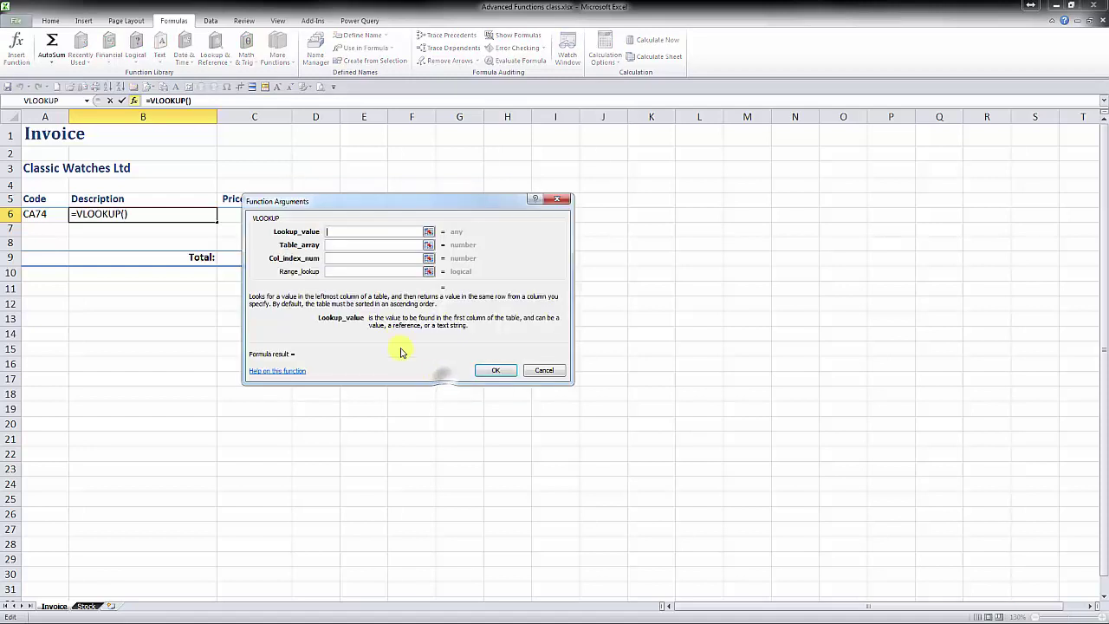
drag(339, 202, 367, 151)
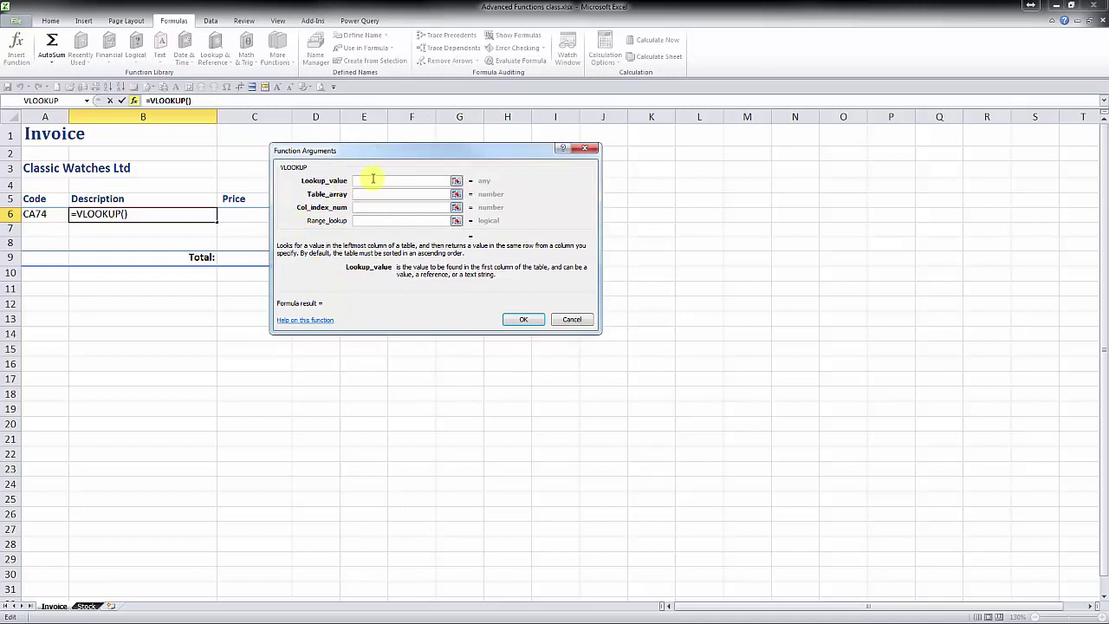
text(CA74)
key(BackSpace)
key(BackSpace)
key(BackSpace)
key(BackSpace)
Set the VLOOKUP's Lookup_value to the invoice code in A6 and its Table_array to Stock.
click(53, 215)
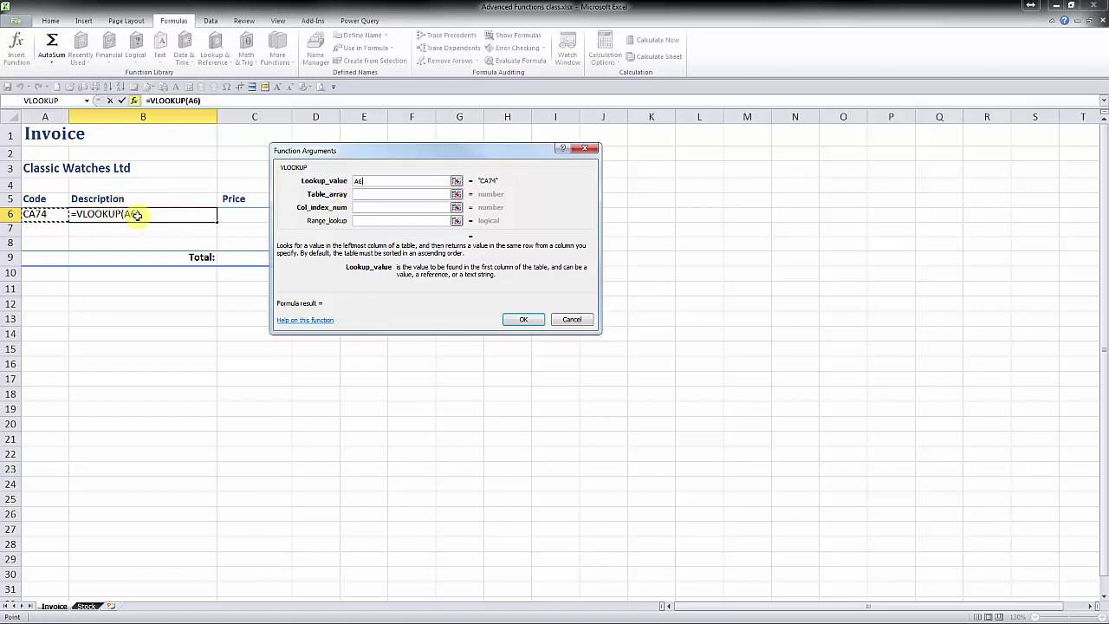
click(370, 194)
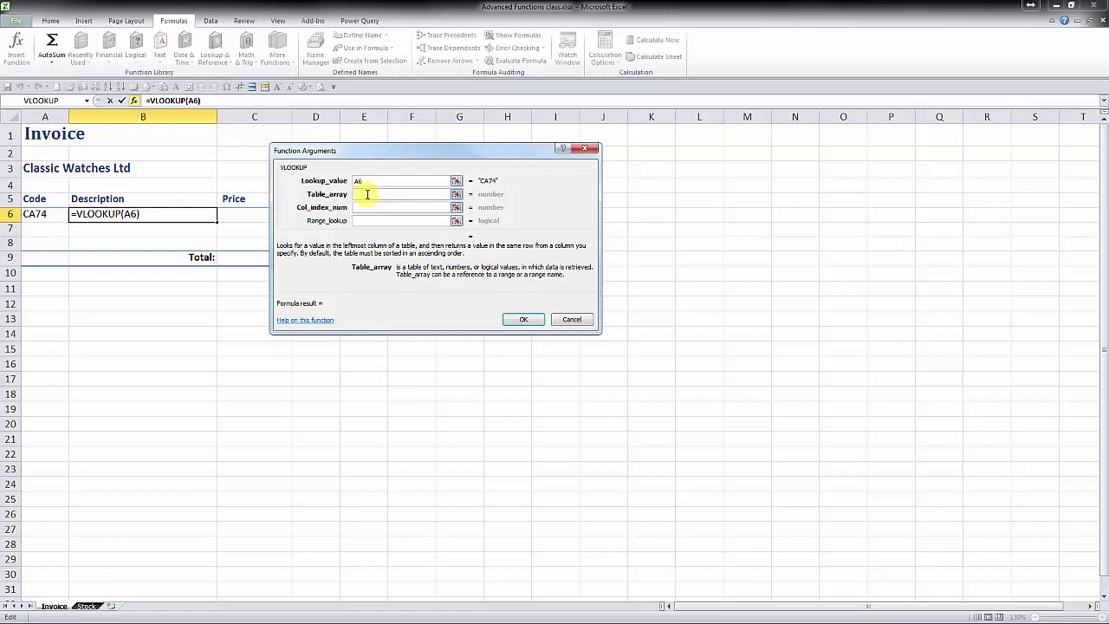
text(Sot)
text(ck)
key(BackSpace)
key(BackSpace)
key(BackSpace)
text(tock)
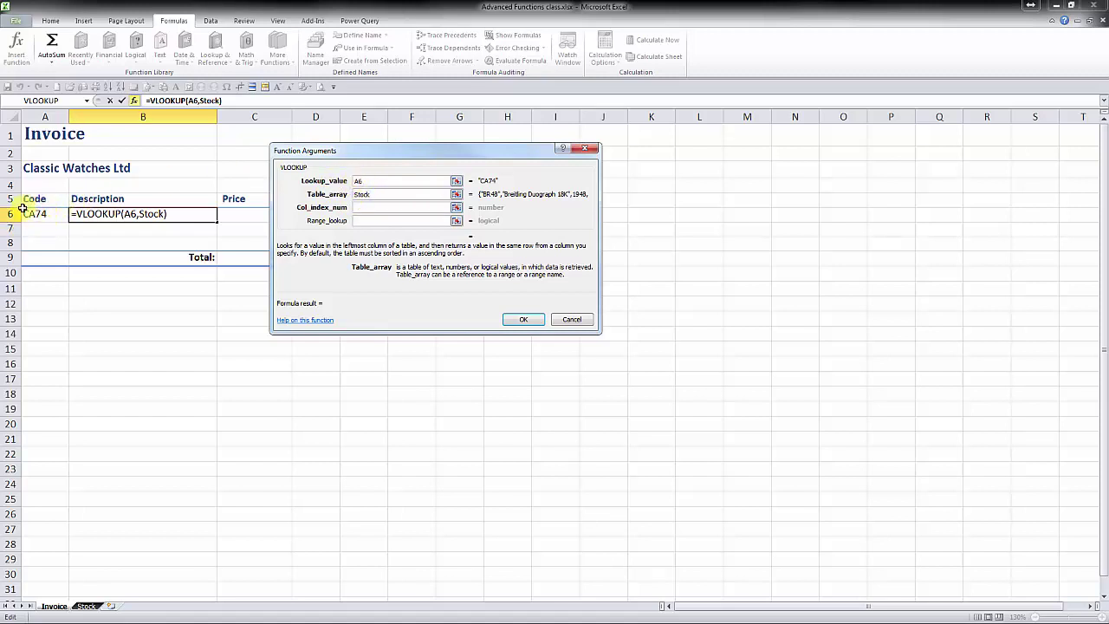
Check the column order on the Stock sheet and set Col_index_num to 2 for the description.
click(368, 208)
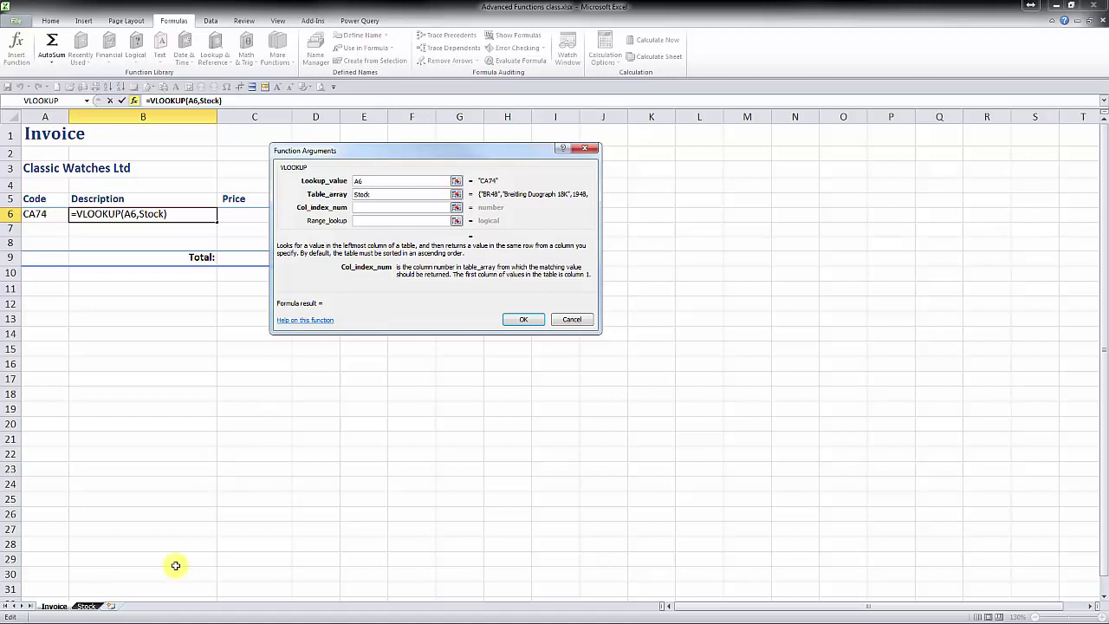
click(95, 605)
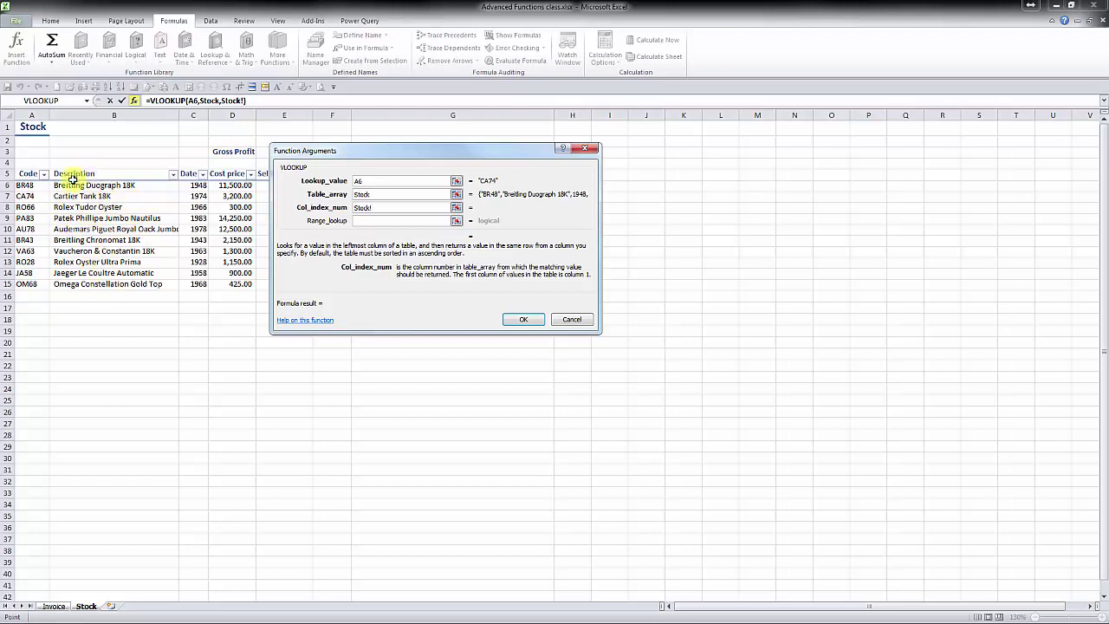
click(54, 609)
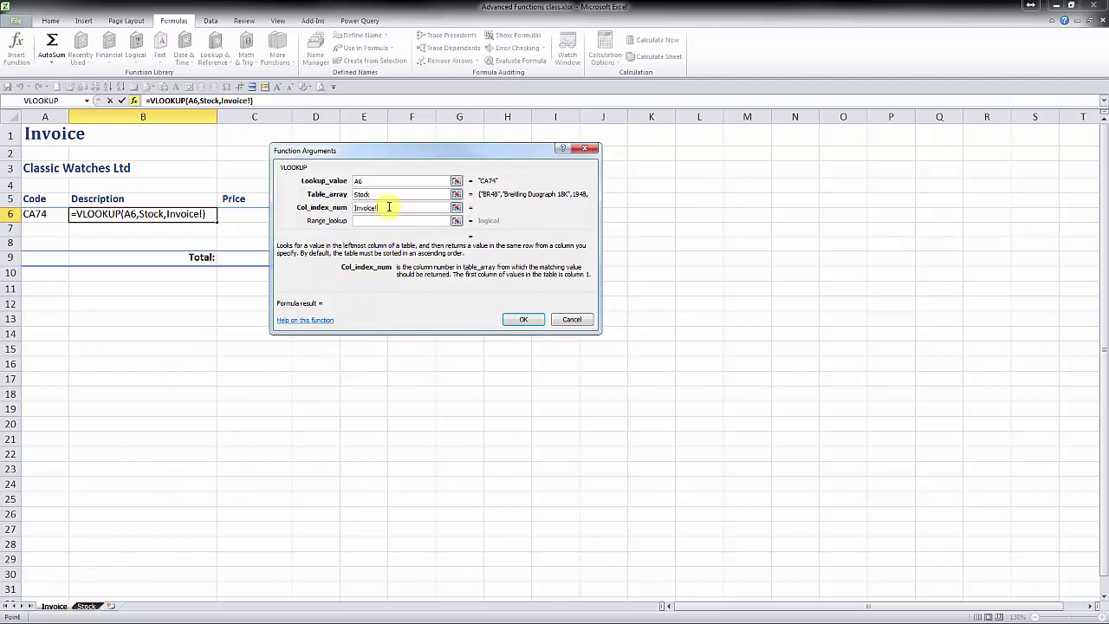
key(BackSpace)
key(BackSpace)
key(BackSpace)
key(BackSpace)
key(BackSpace)
key(BackSpace)
key(BackSpace)
key(BackSpace)
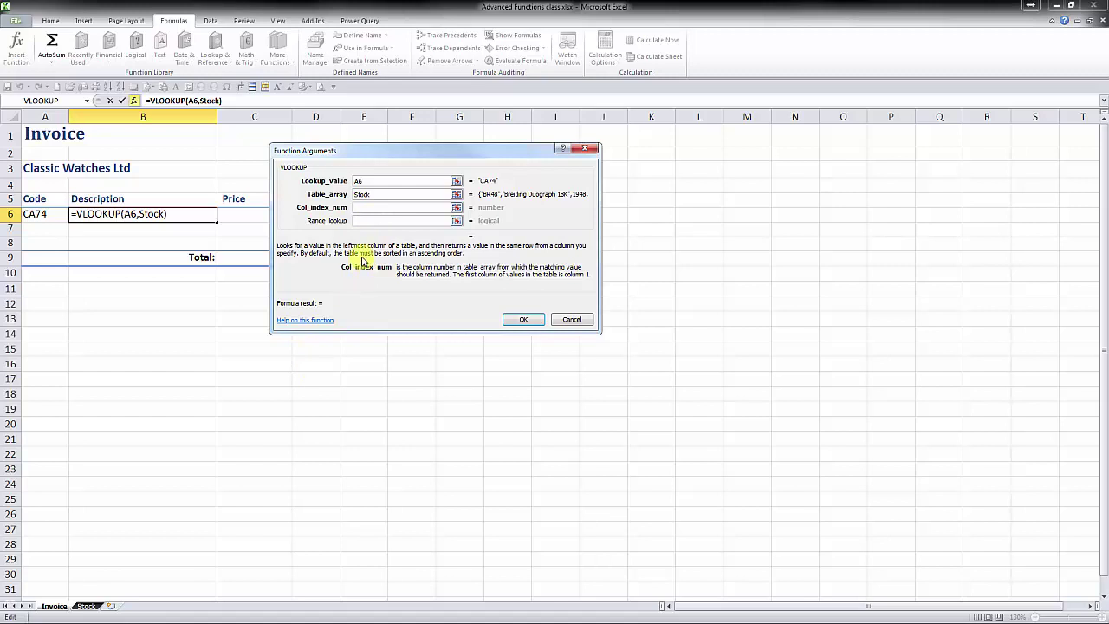
text(2)
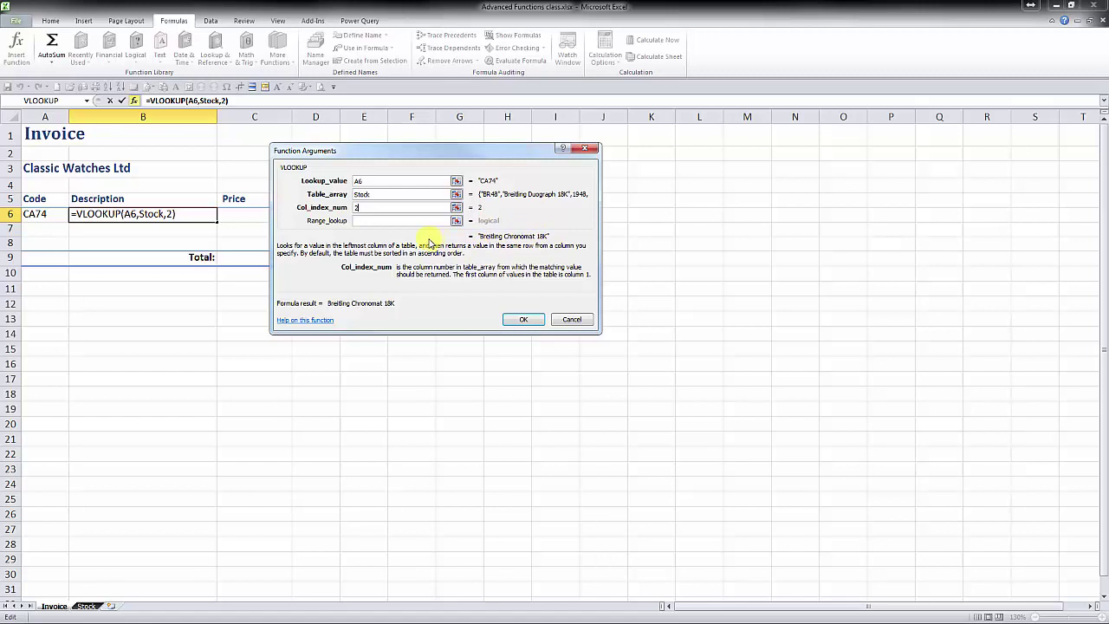
Try FALSE as the Range_lookup argument, clear it again and check the codes on the Stock sheet.
click(397, 220)
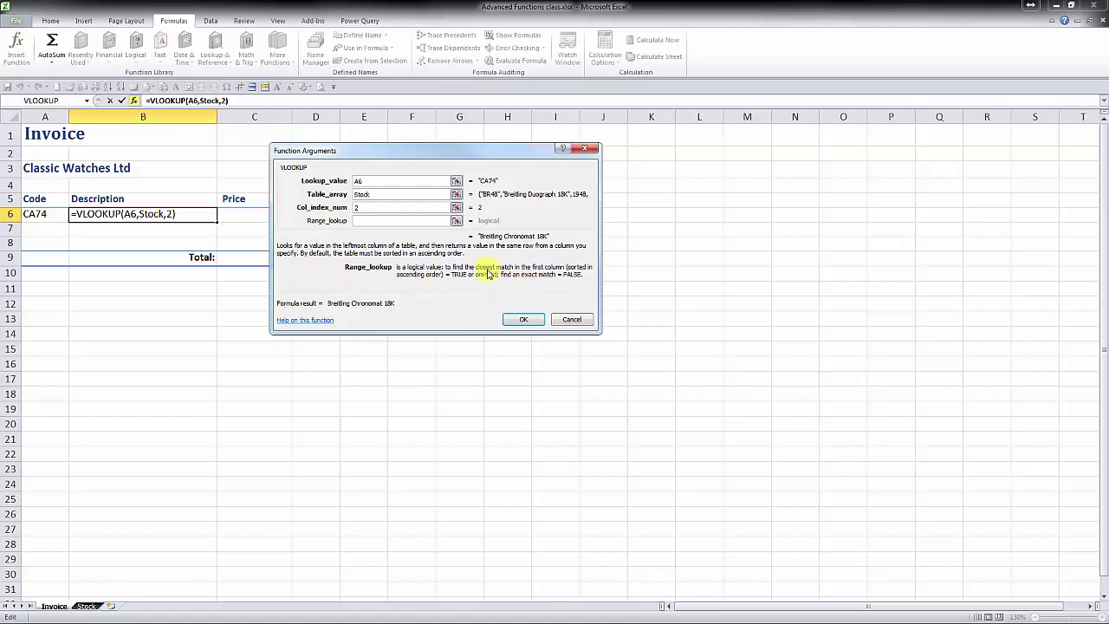
text(FALSE)
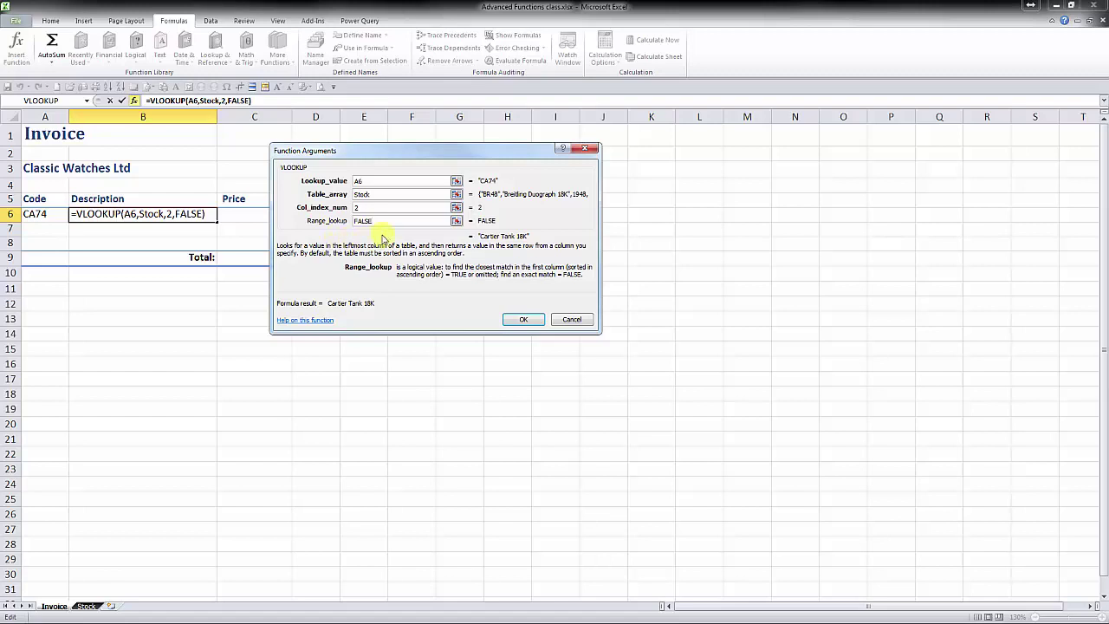
key(BackSpace)
key(BackSpace)
key(BackSpace)
key(BackSpace)
key(BackSpace)
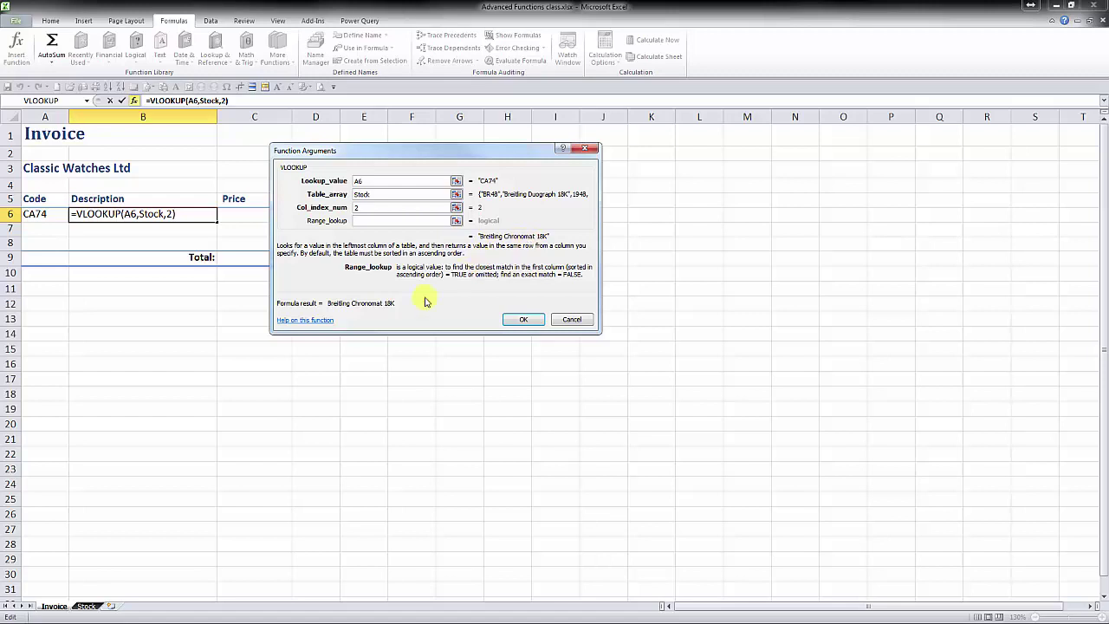
click(87, 606)
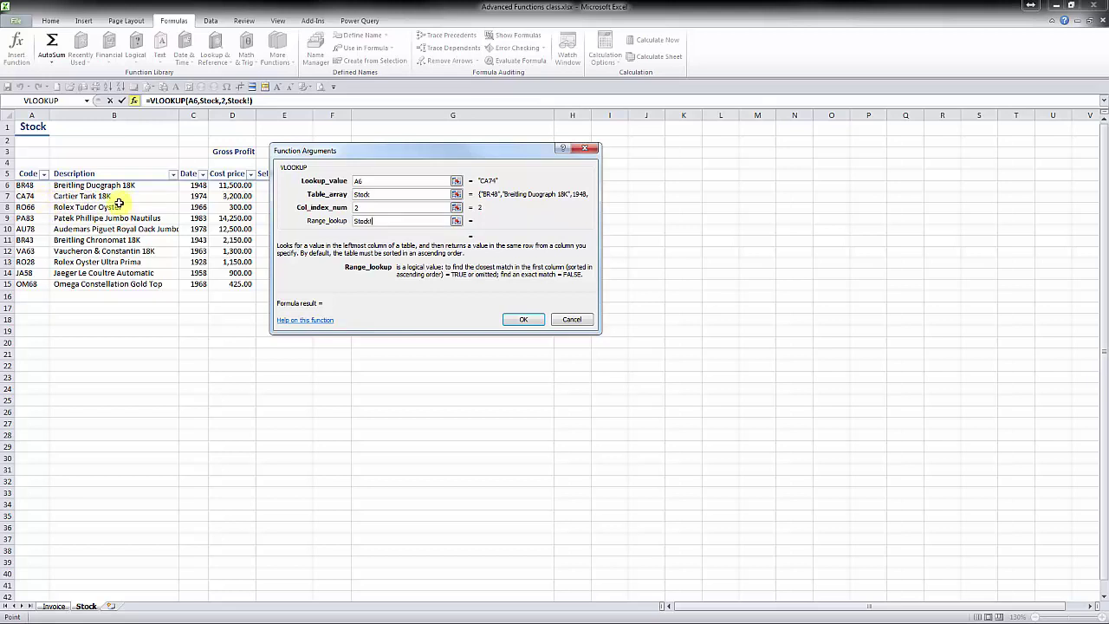
click(53, 606)
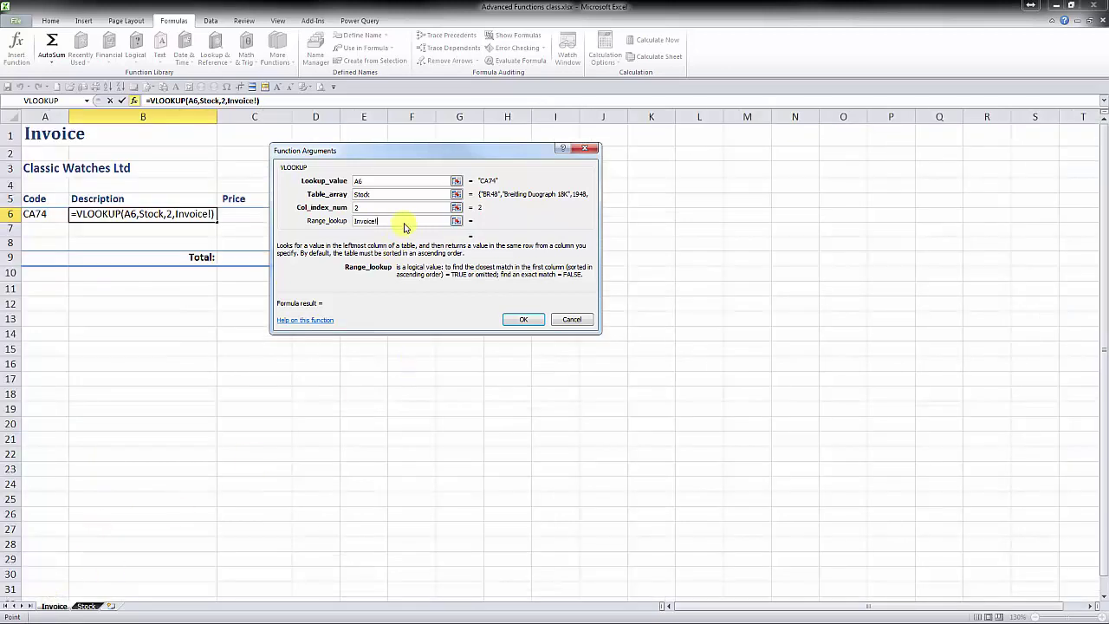
Replace the stray sheet reference in Range_lookup with false for an exact match and finish the VLOOKUP in B6.
drag(402, 222, 347, 222)
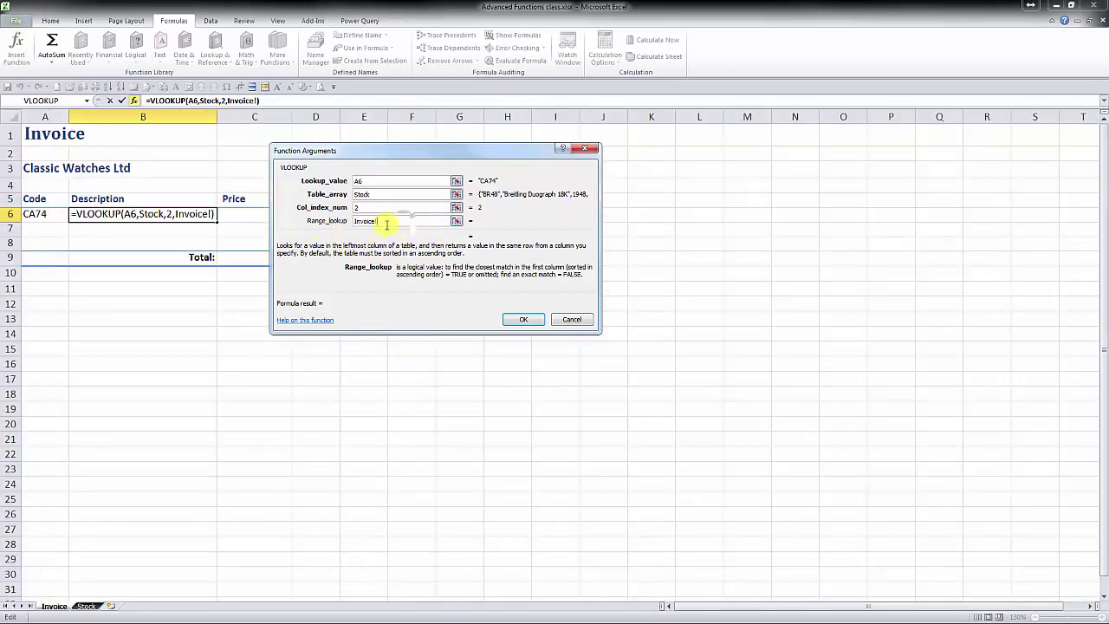
key(BackSpace)
key(BackSpace)
key(BackSpace)
key(BackSpace)
key(BackSpace)
key(BackSpace)
key(BackSpace)
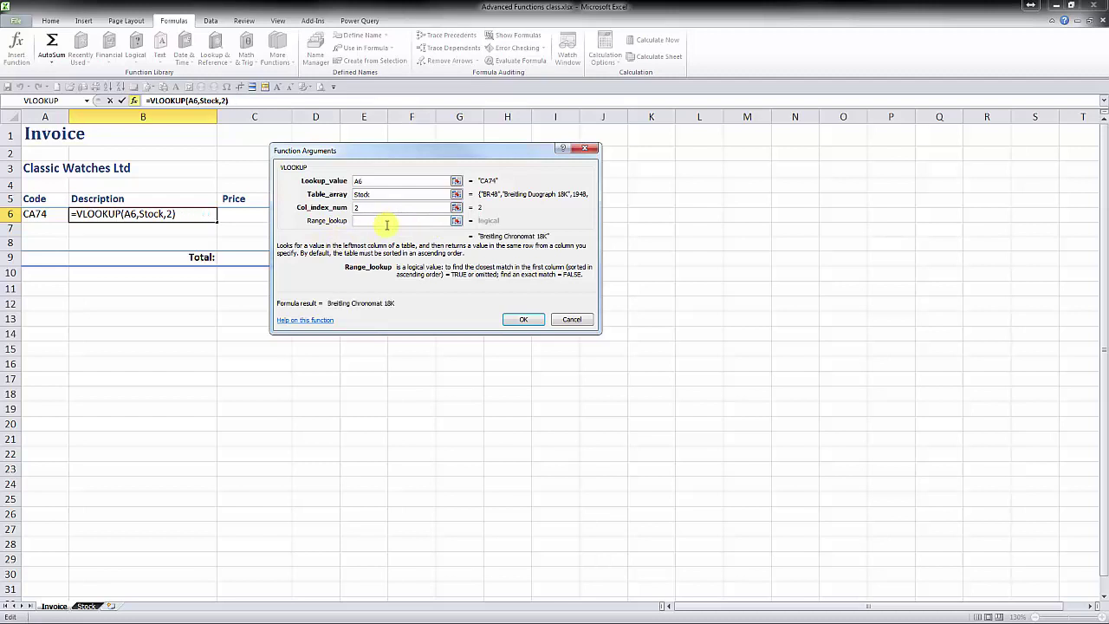
text(false)
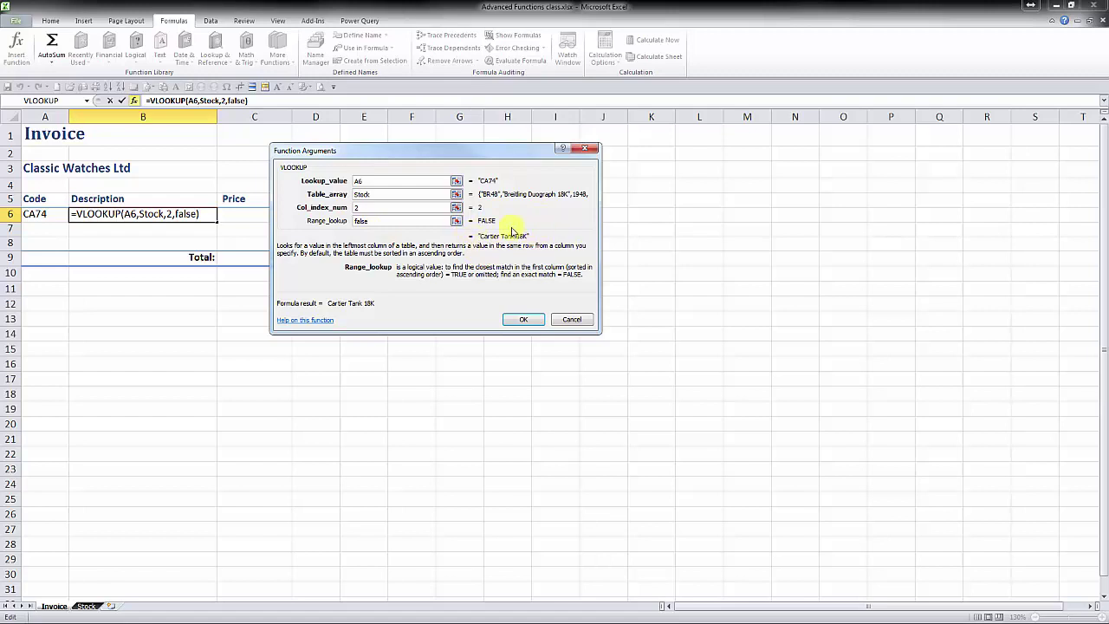
click(517, 320)
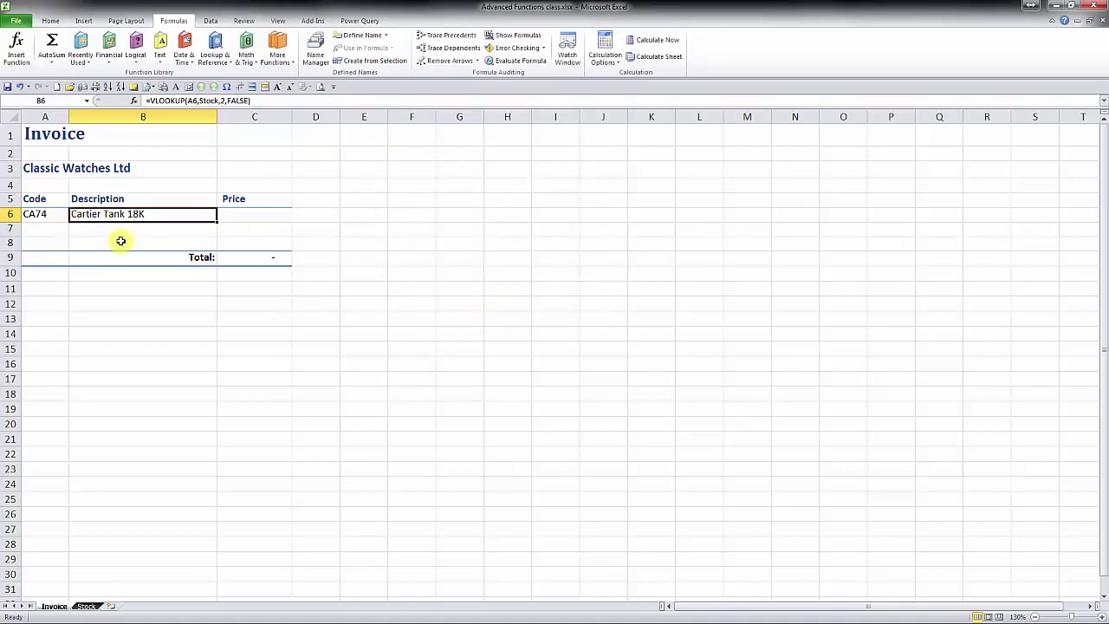
Consult the Stock sheet and enter the codes RO28 in A7 and OM68 in A8 of the Invoice sheet.
click(94, 607)
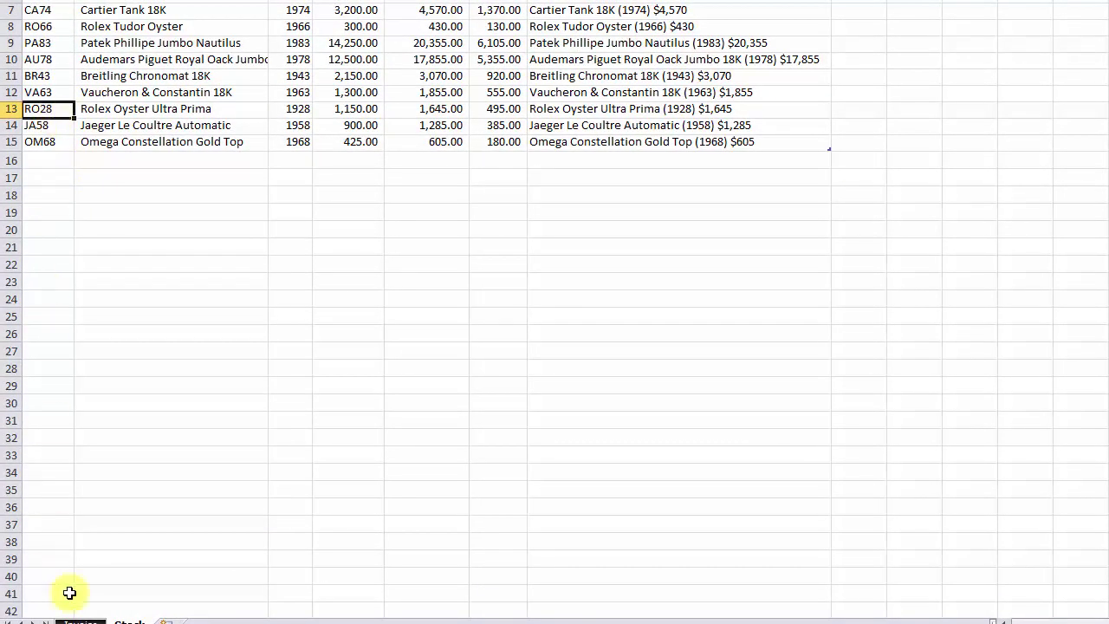
click(81, 621)
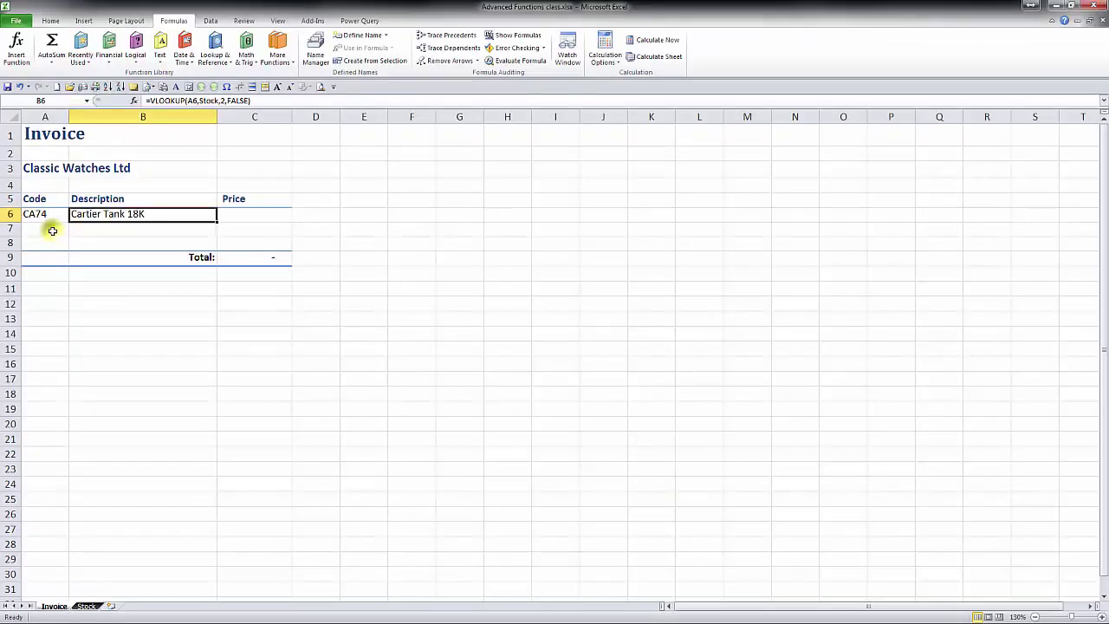
click(52, 230)
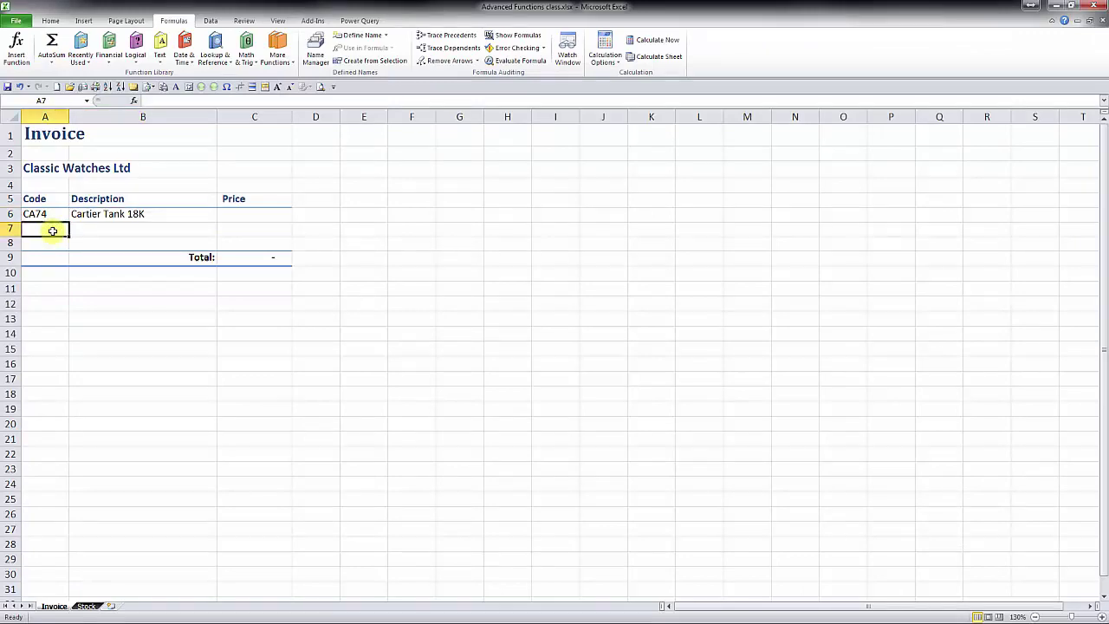
text(RO28)
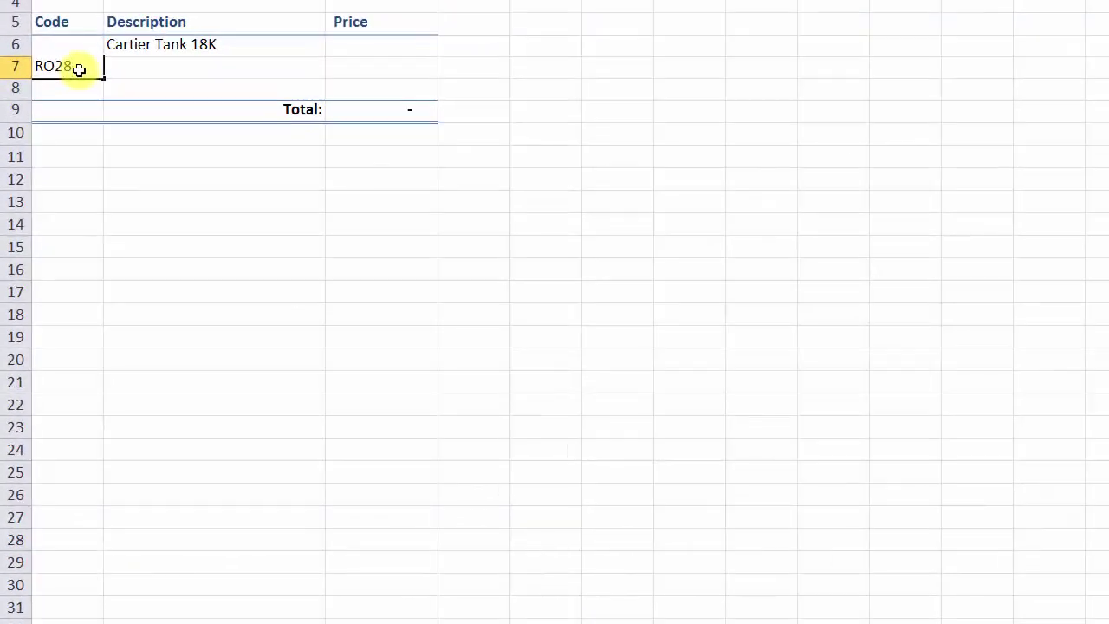
key(Return)
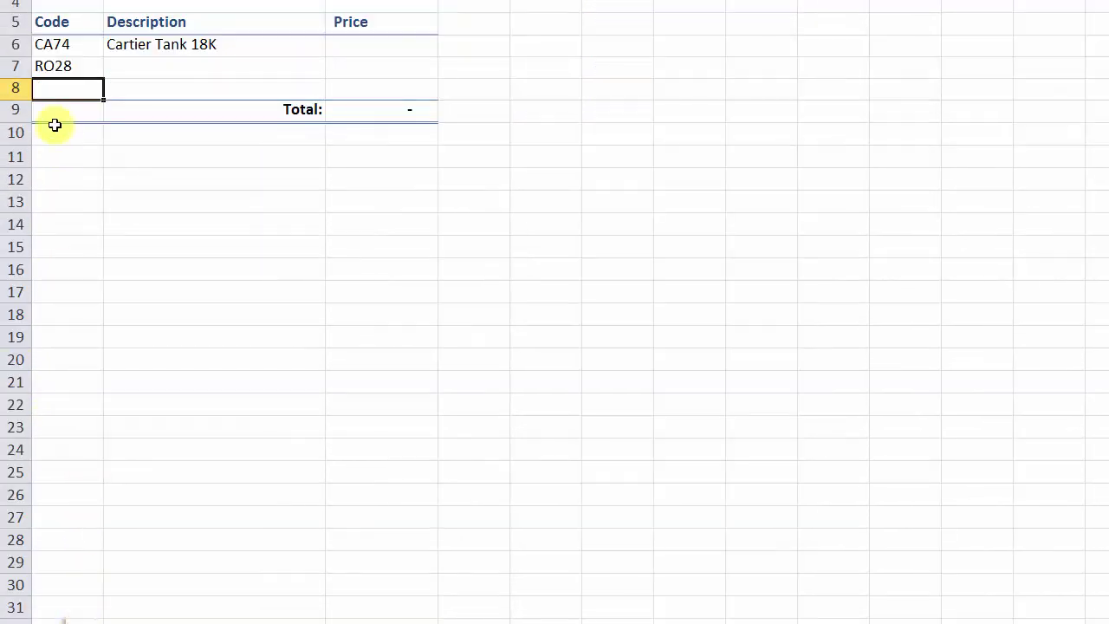
text(OM)
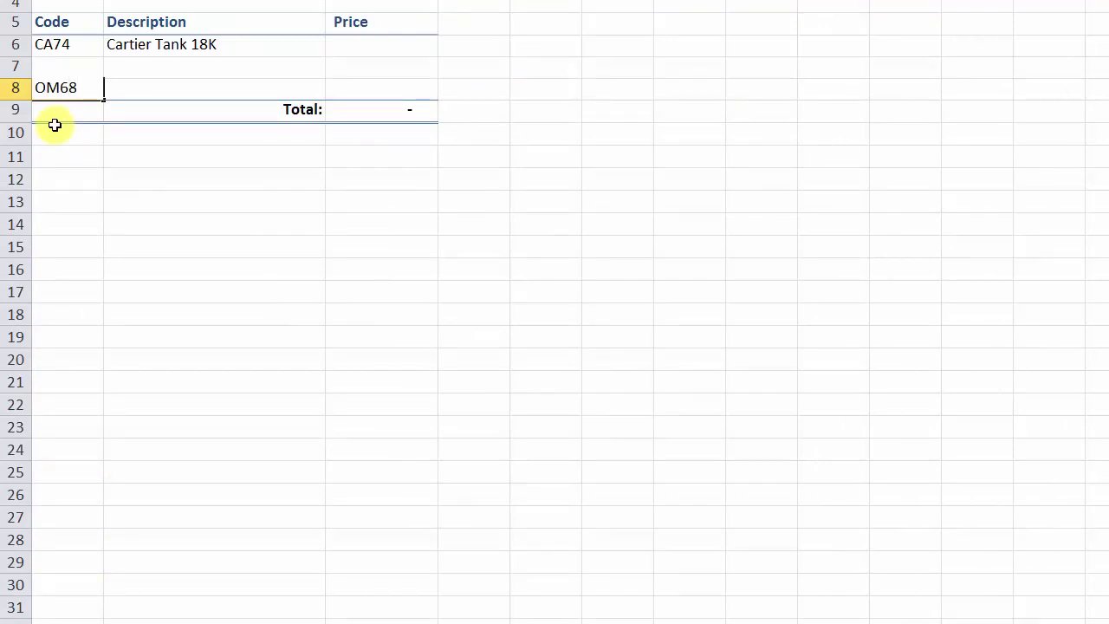
text(68)
key(Tab)
Fill the VLOOKUP formula from B6 down to B8 for the remaining invoice descriptions.
key(Up)
key(Up)
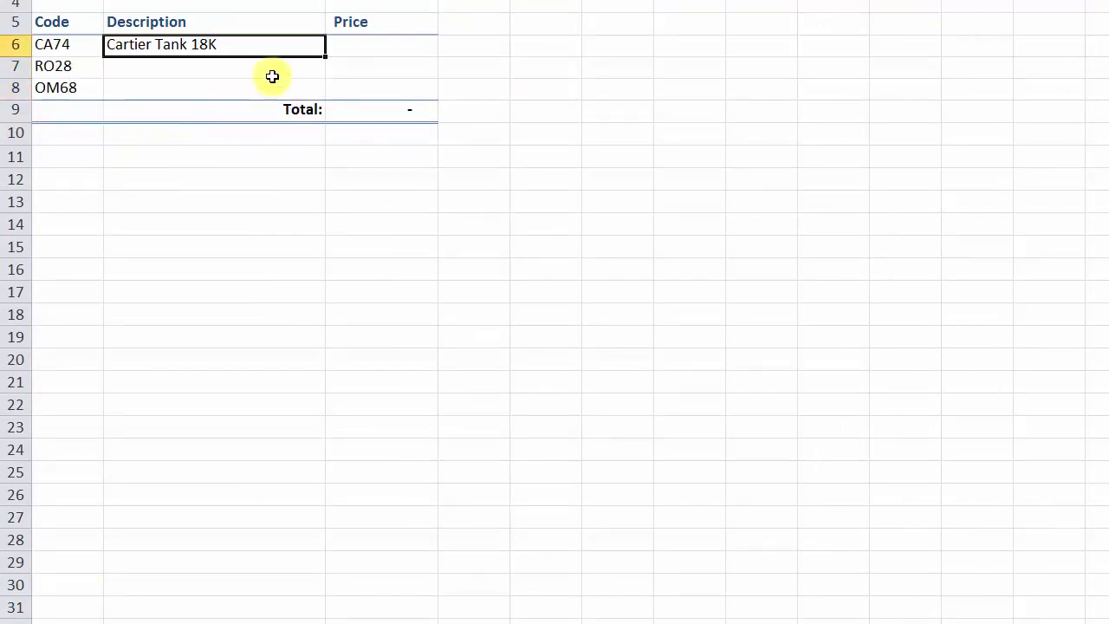
drag(324, 54, 320, 98)
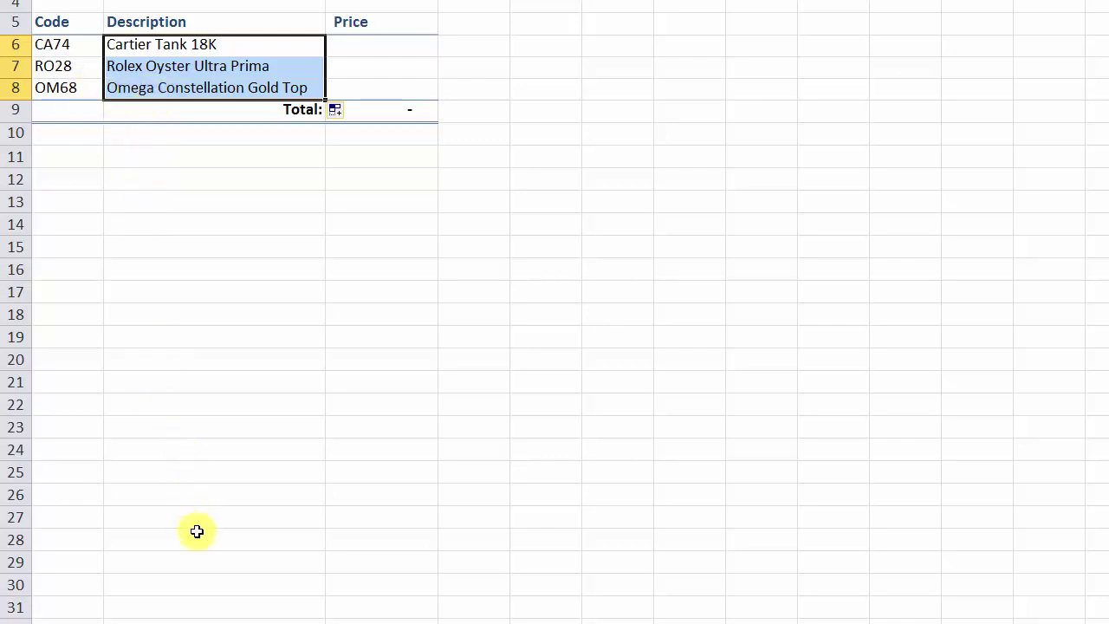
Compare the invoice's codes and descriptions with the matching entries on the Stock sheet.
click(136, 623)
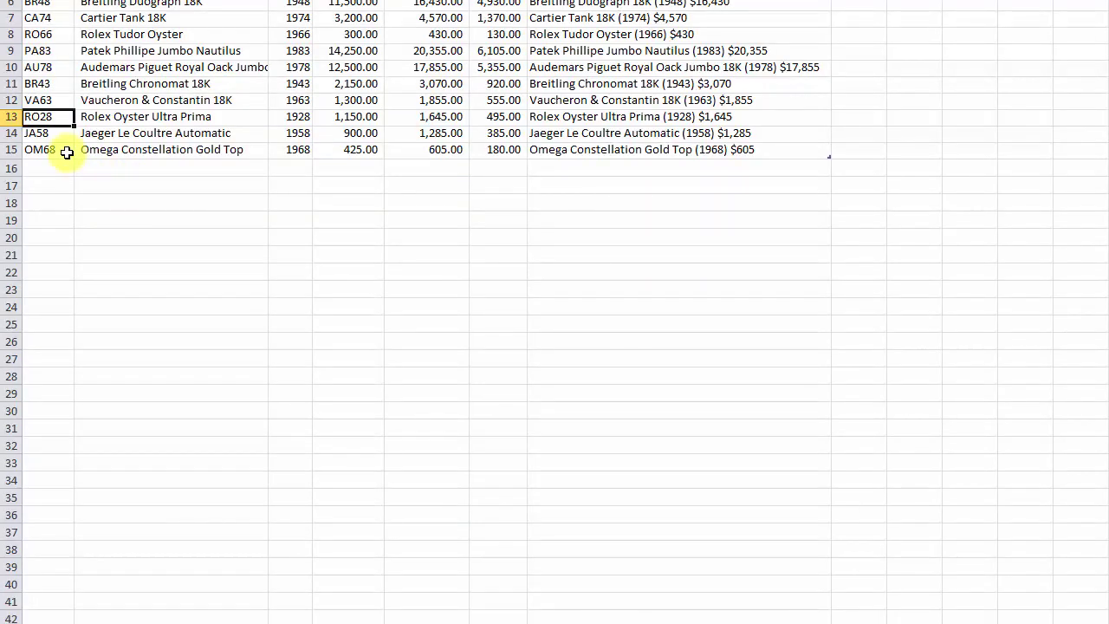
scroll(113, 160, up, 1)
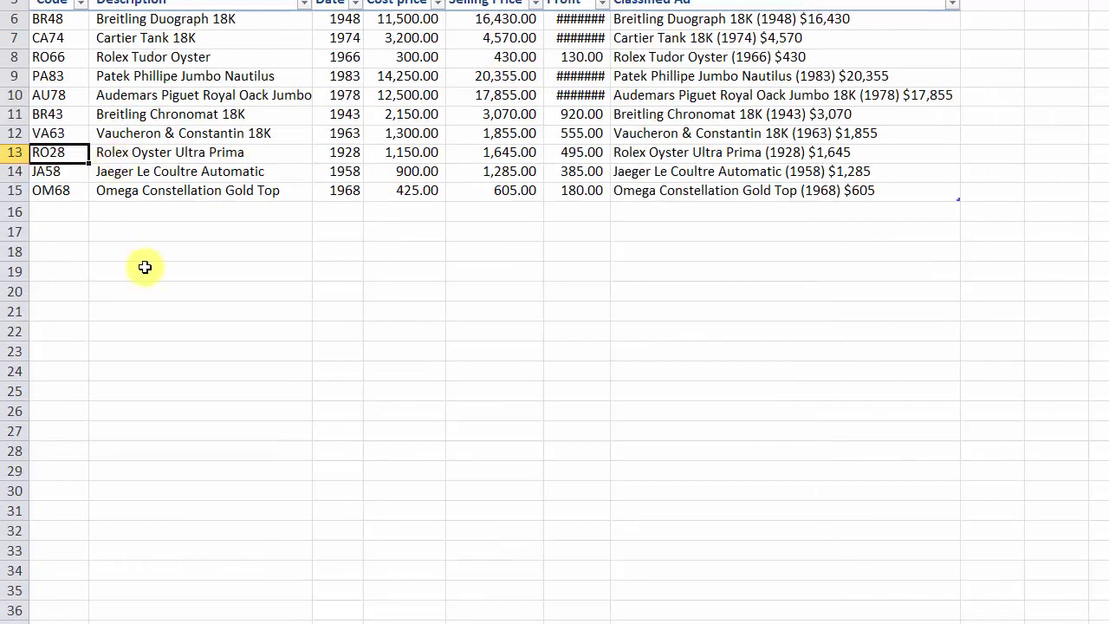
click(54, 623)
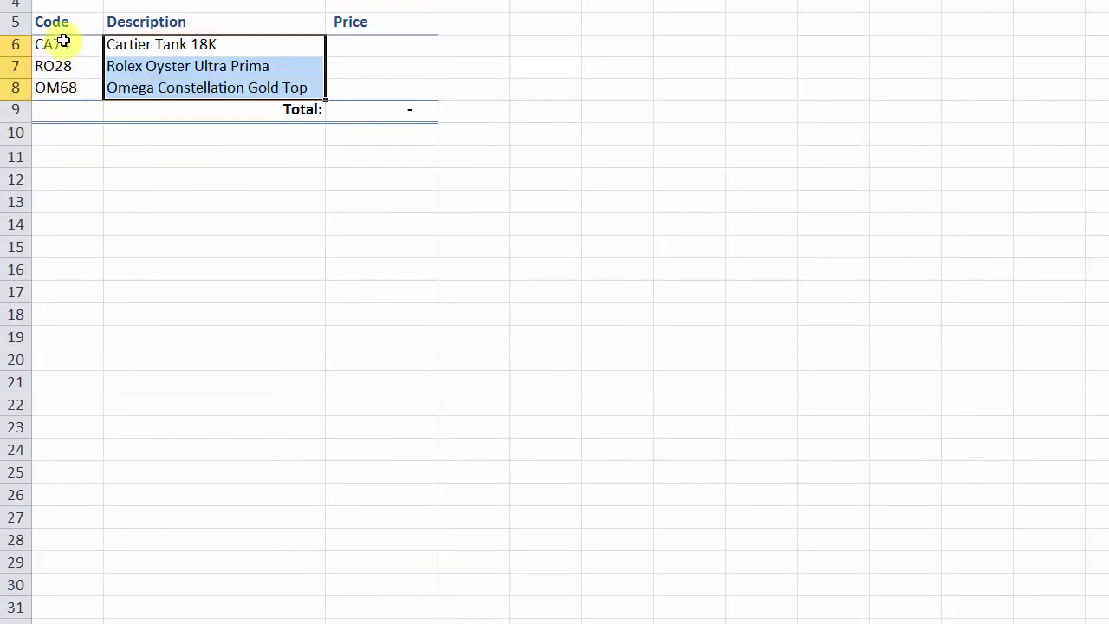
key(ctrl+Page_Down)
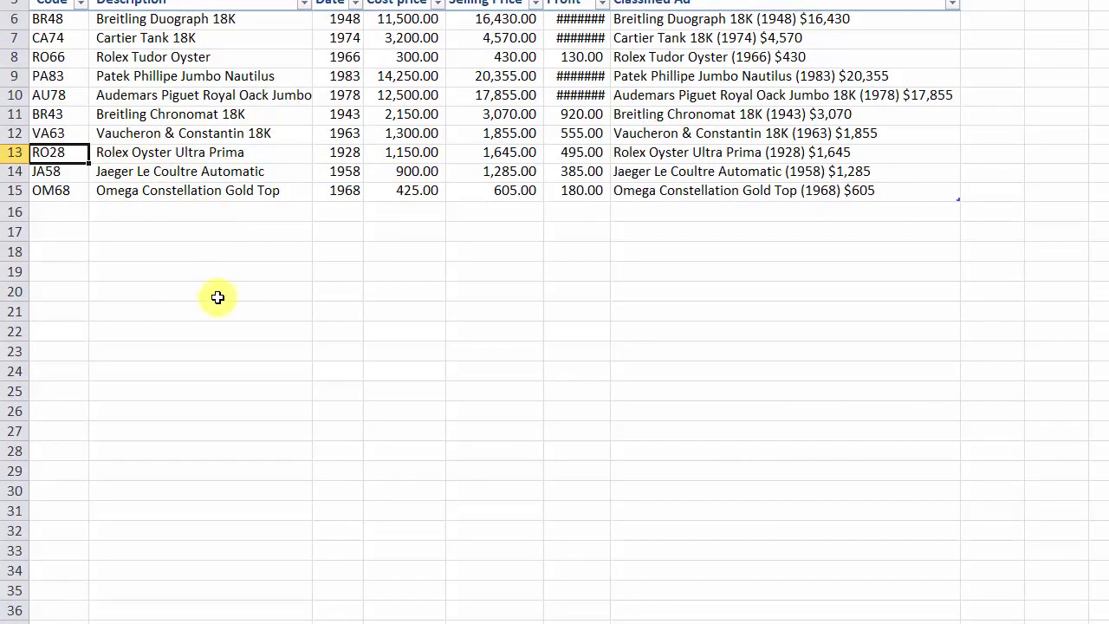
key(ctrl+Page_Up)
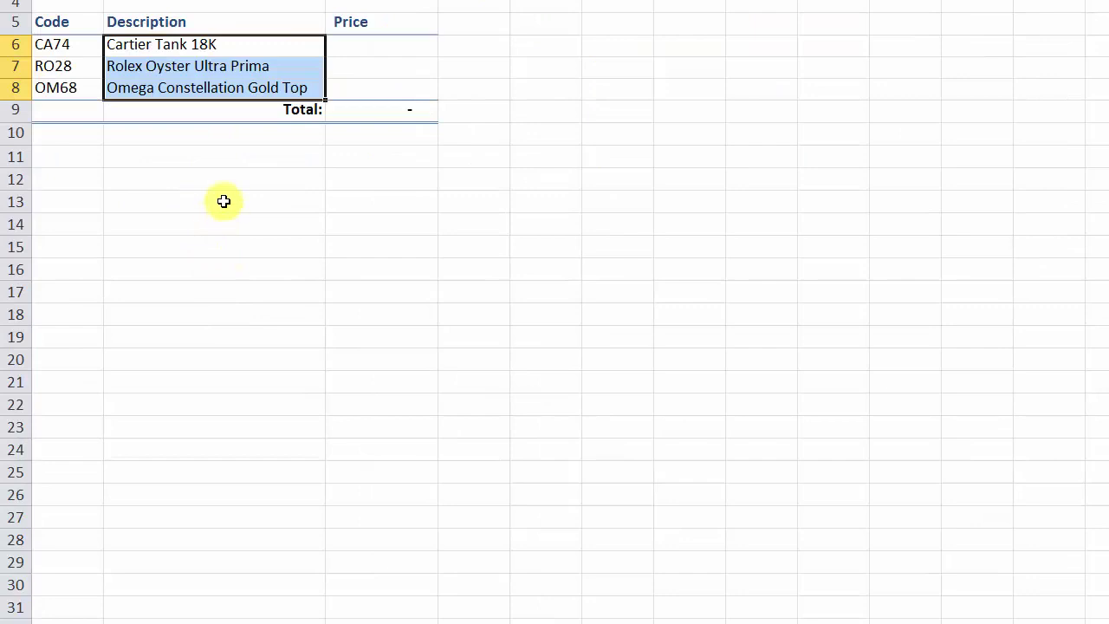
key(Right)
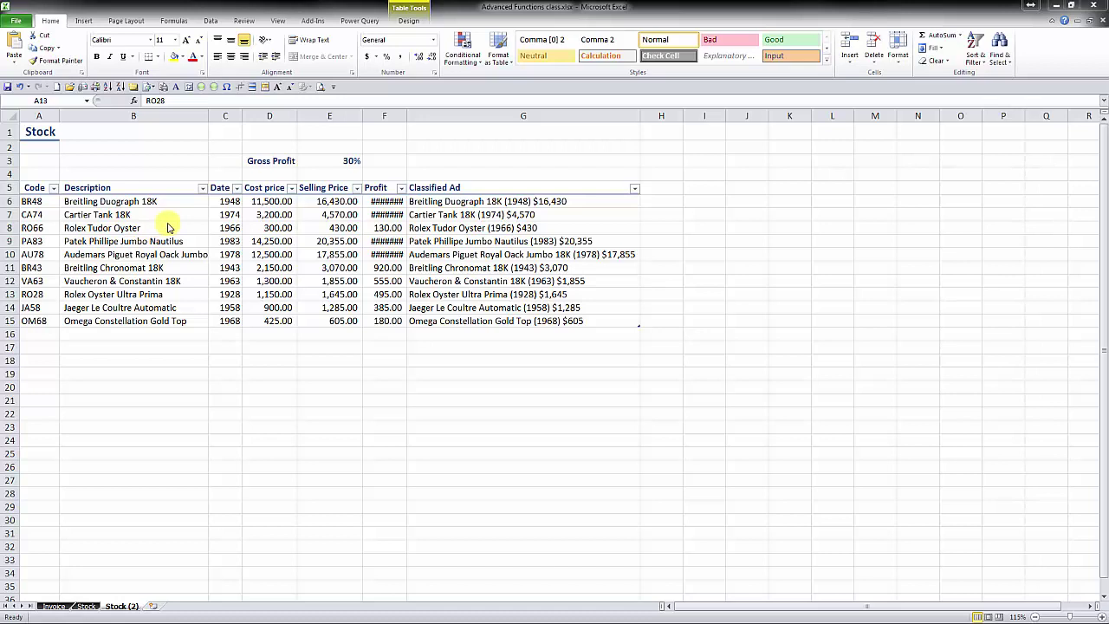
Compare the Stock sheet with its copy, Stock (2).
click(94, 610)
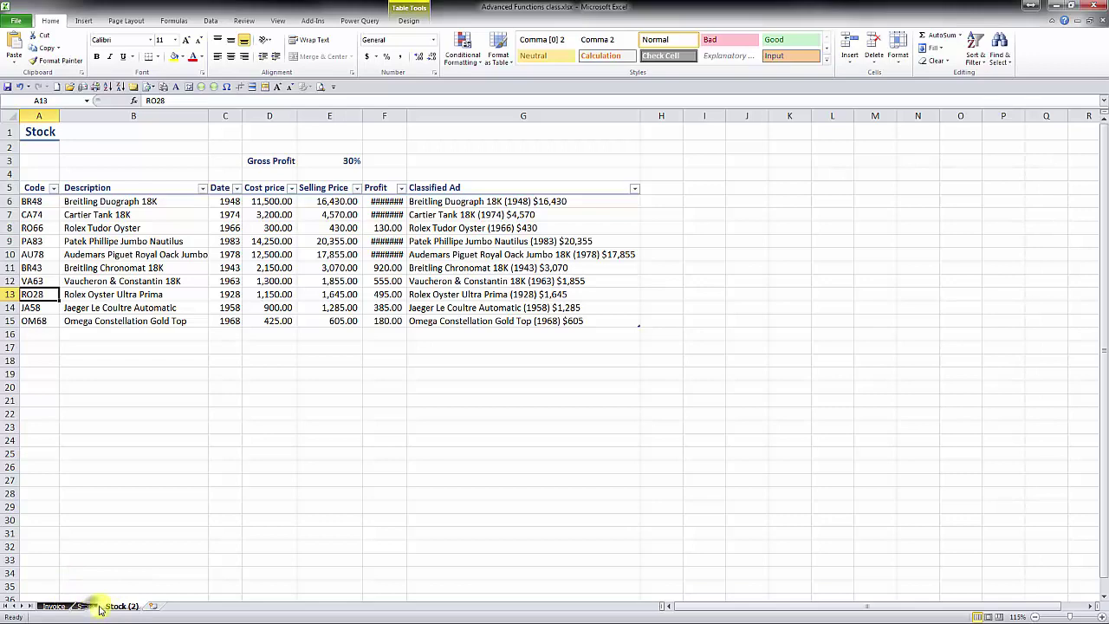
click(92, 608)
click(111, 607)
click(91, 607)
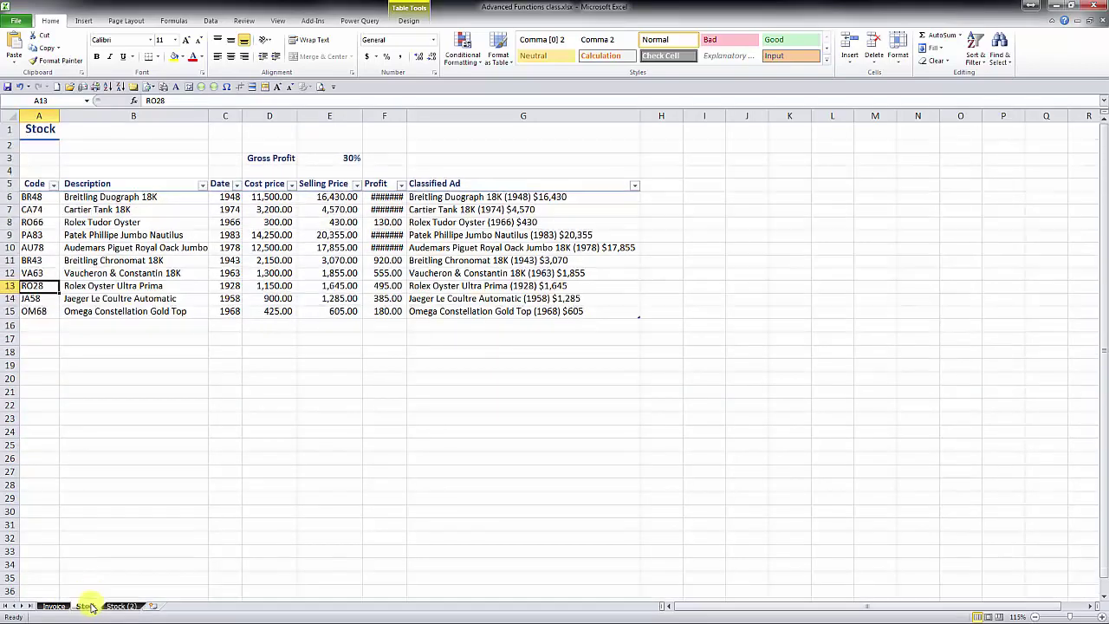
click(119, 605)
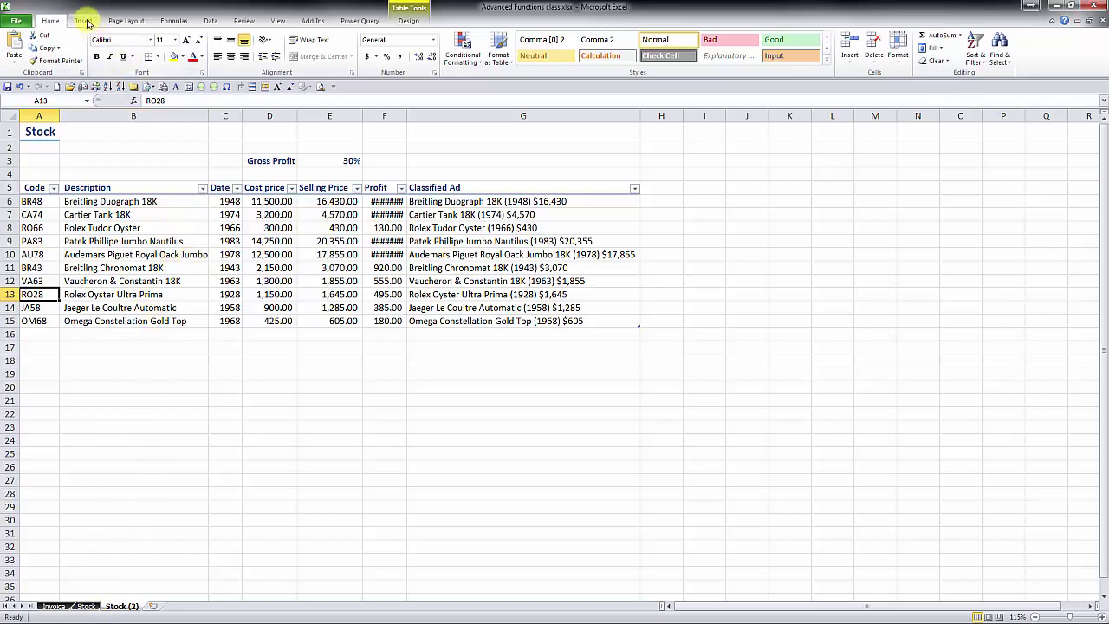
Convert the stock table on the Stock (2) sheet to a normal range.
click(191, 255)
click(405, 19)
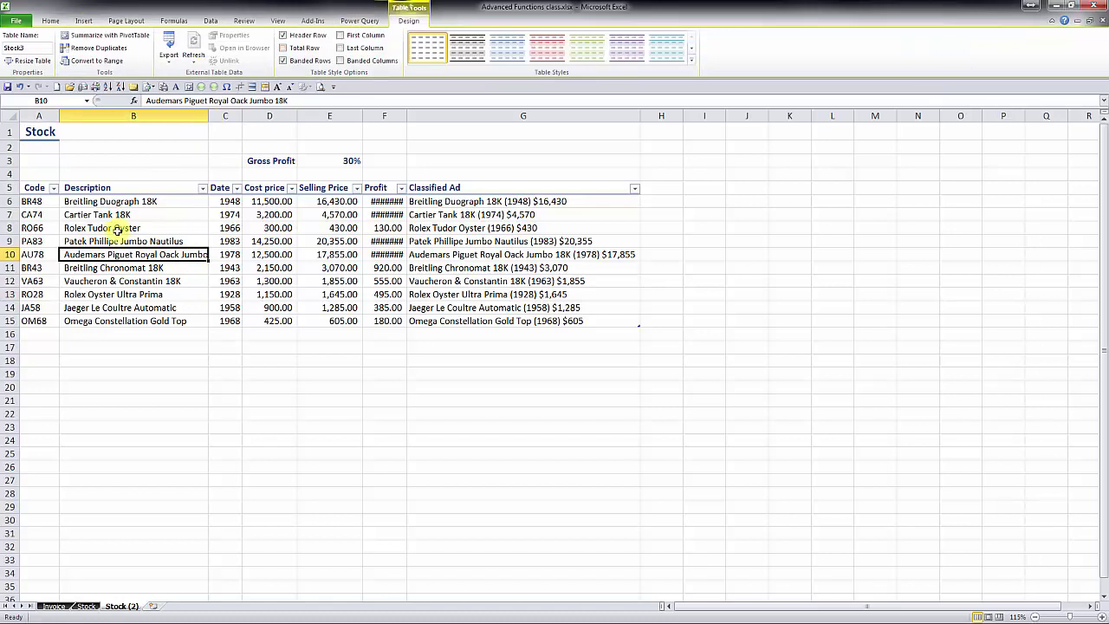
click(92, 64)
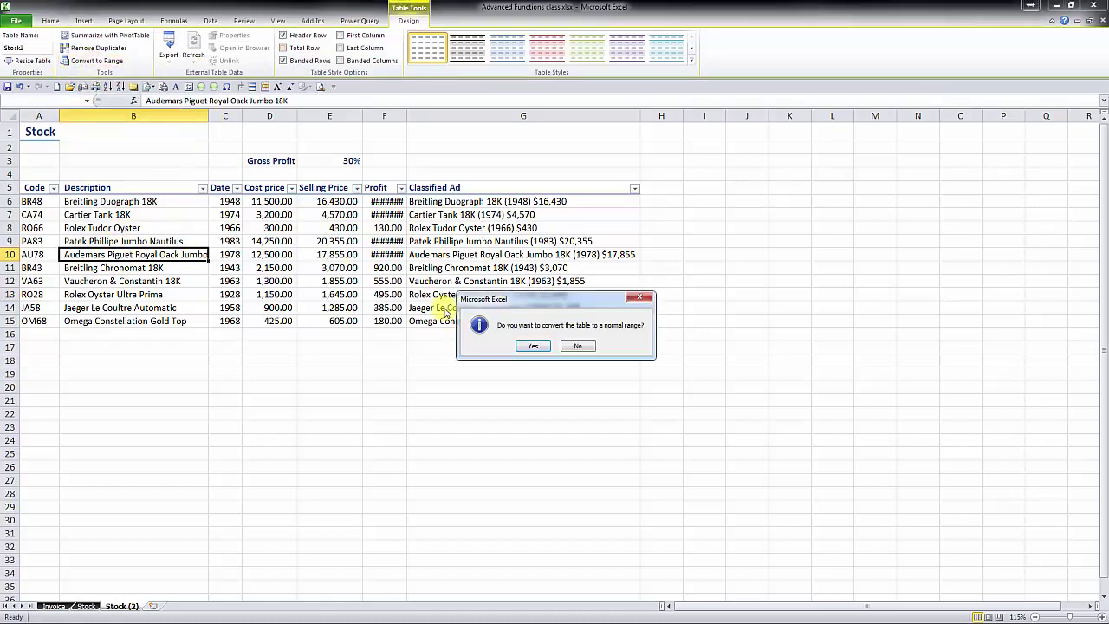
click(533, 346)
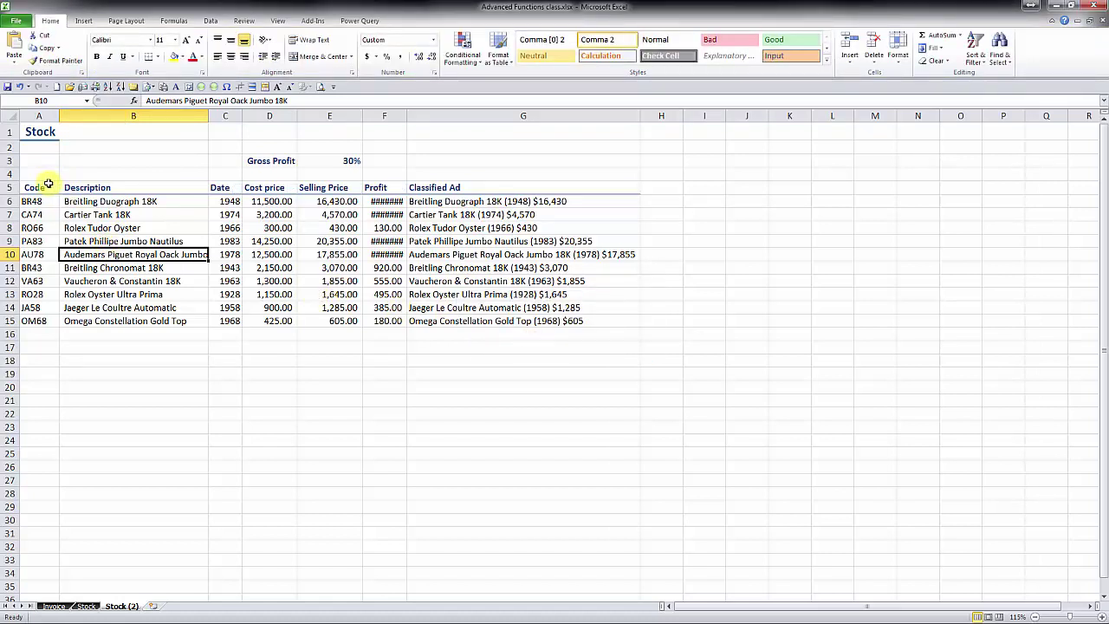
Copy the stock data in A5:G15 and paste it transposed starting at A17.
drag(40, 184, 501, 320)
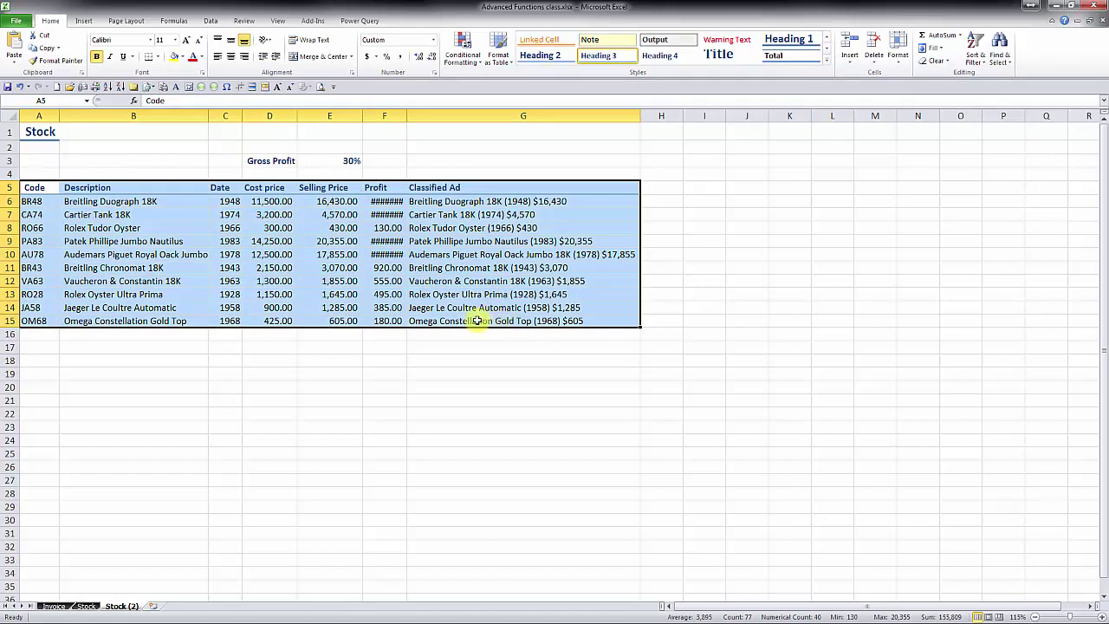
right_click(247, 221)
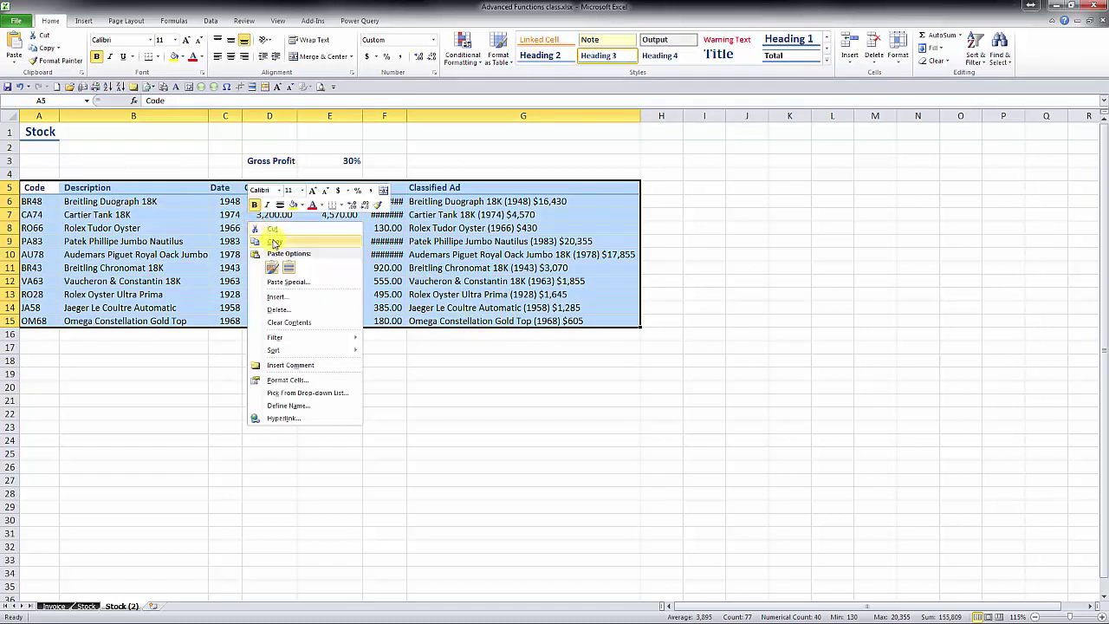
click(277, 240)
click(49, 346)
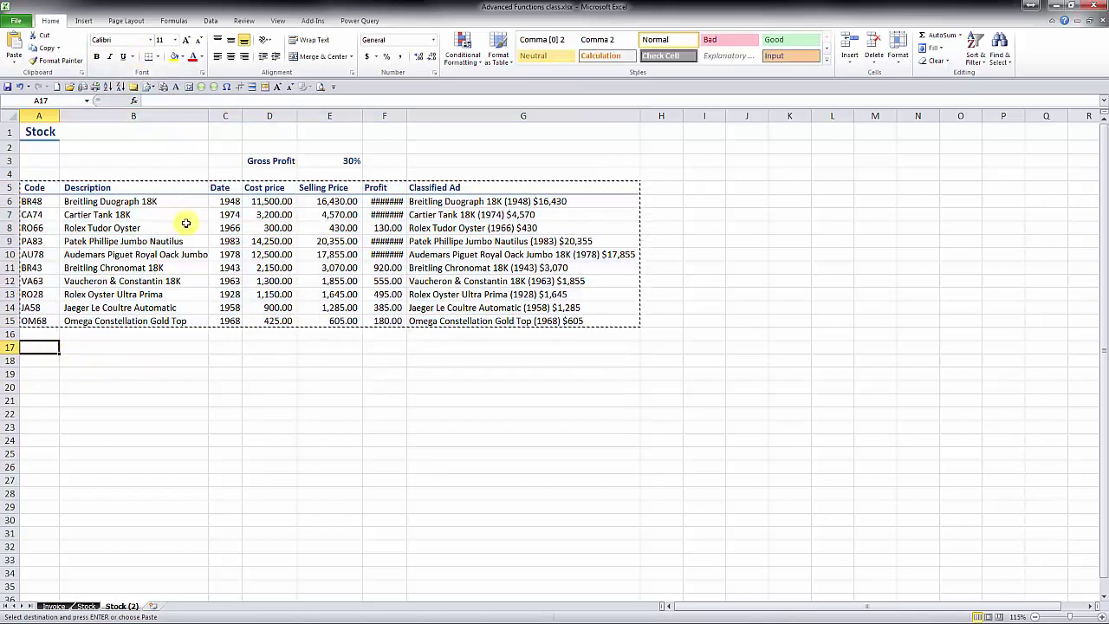
key(alt+e)
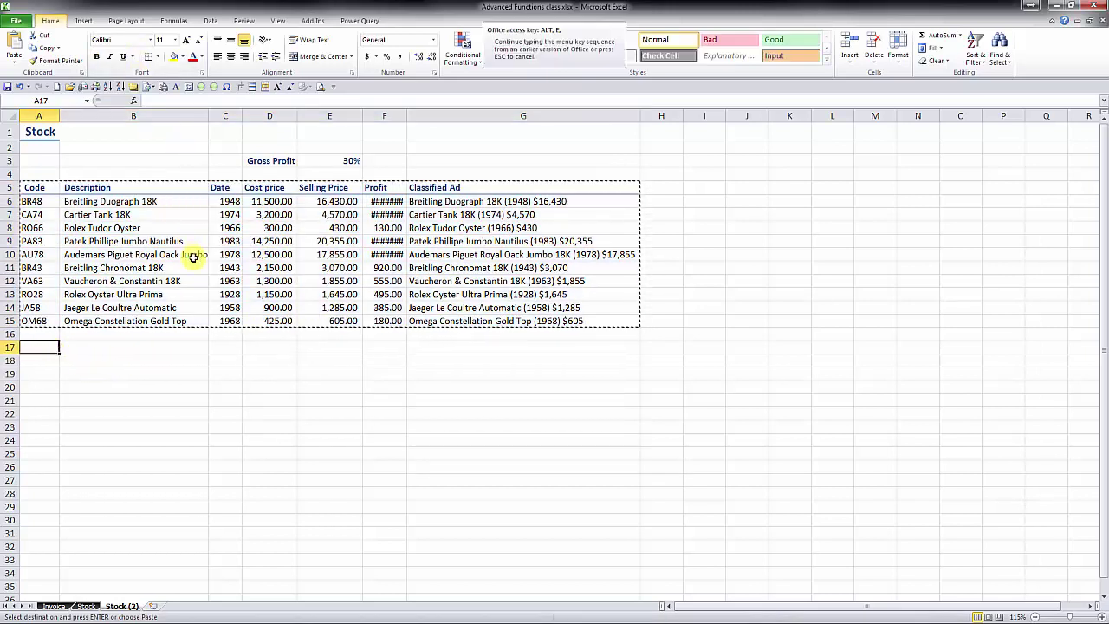
key(s)
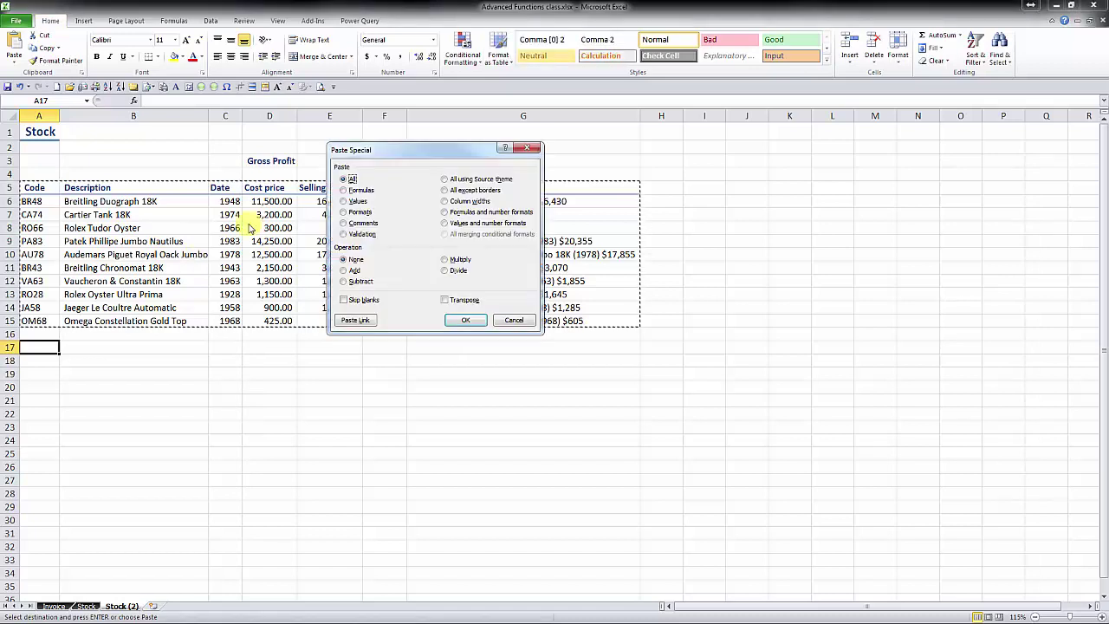
click(447, 301)
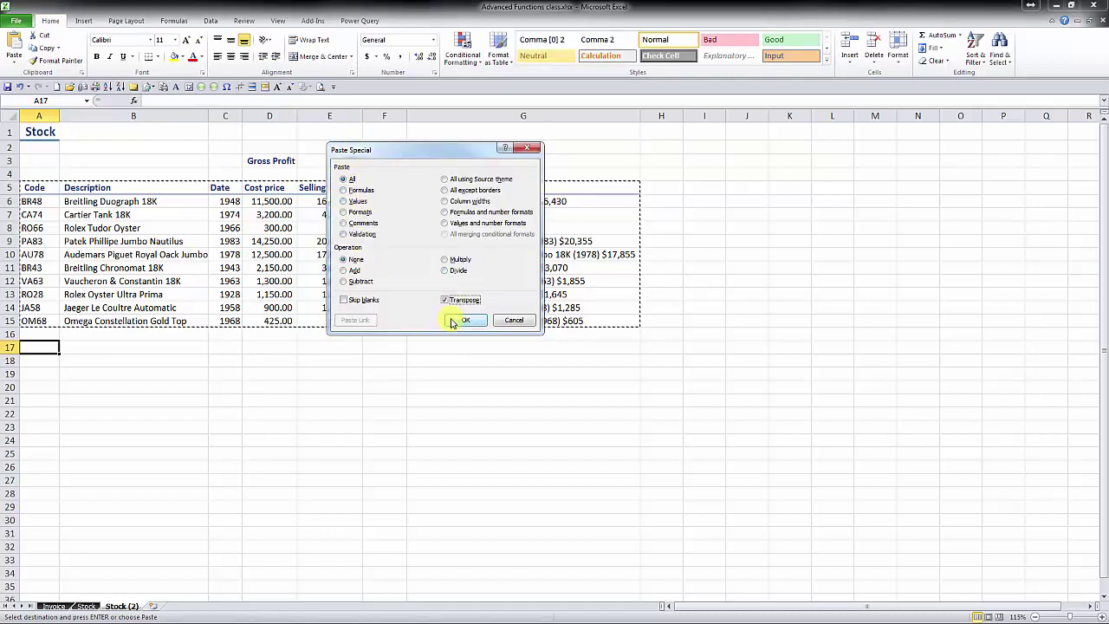
click(451, 322)
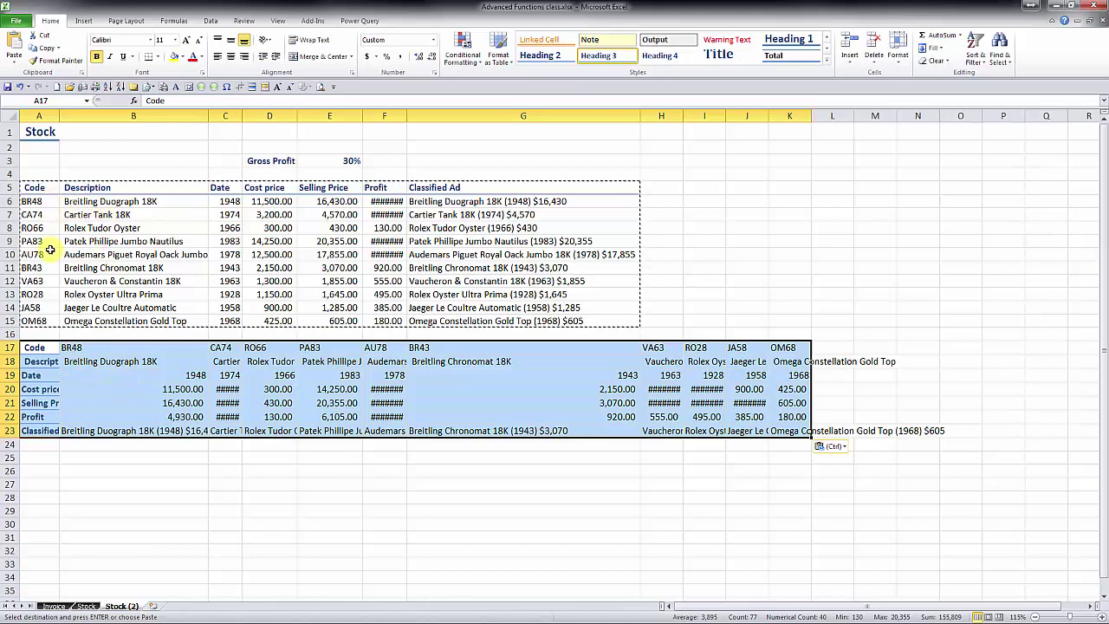
Delete rows 5 to 15 containing the original vertical stock data.
click(9, 187)
drag(9, 187, 5, 309)
right_click(11, 280)
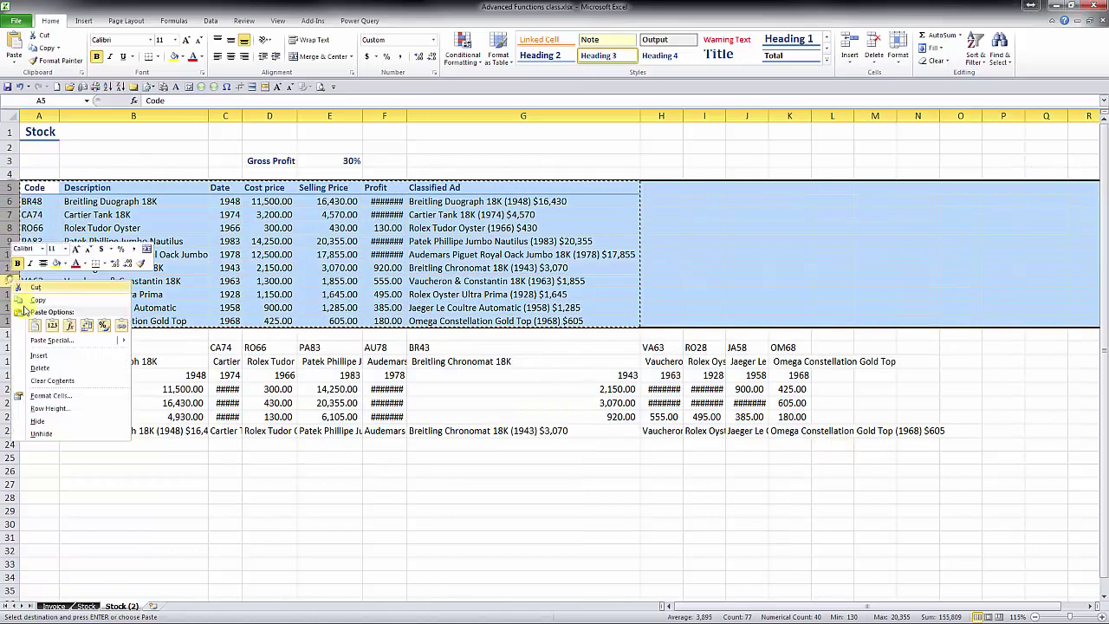
click(36, 368)
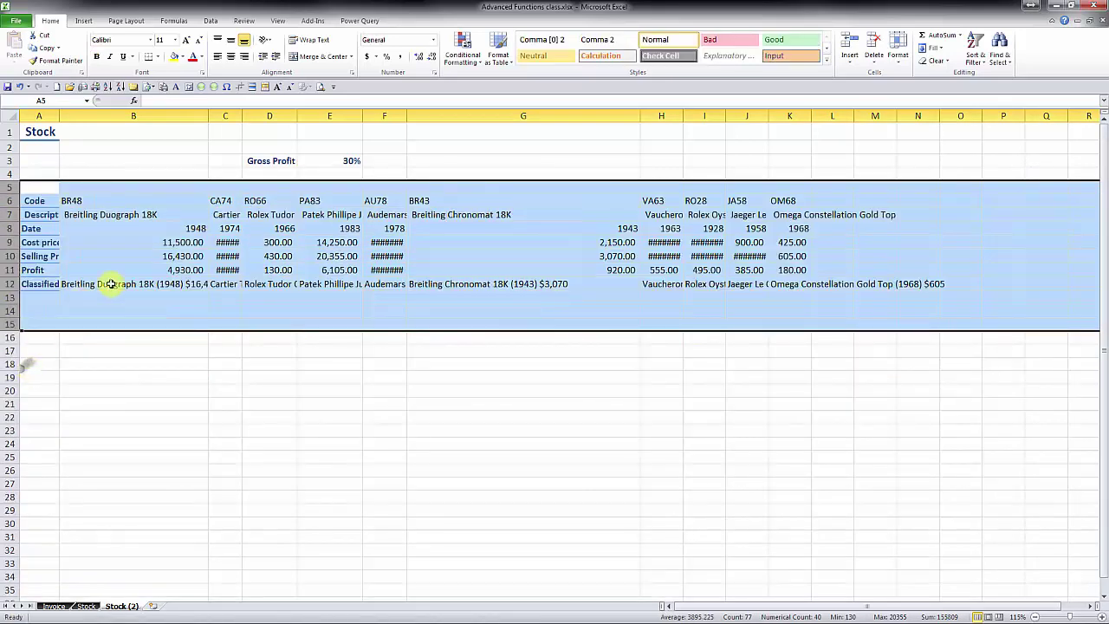
Create a table from the transposed range A6:K12, specifying that the data has no headers.
click(126, 201)
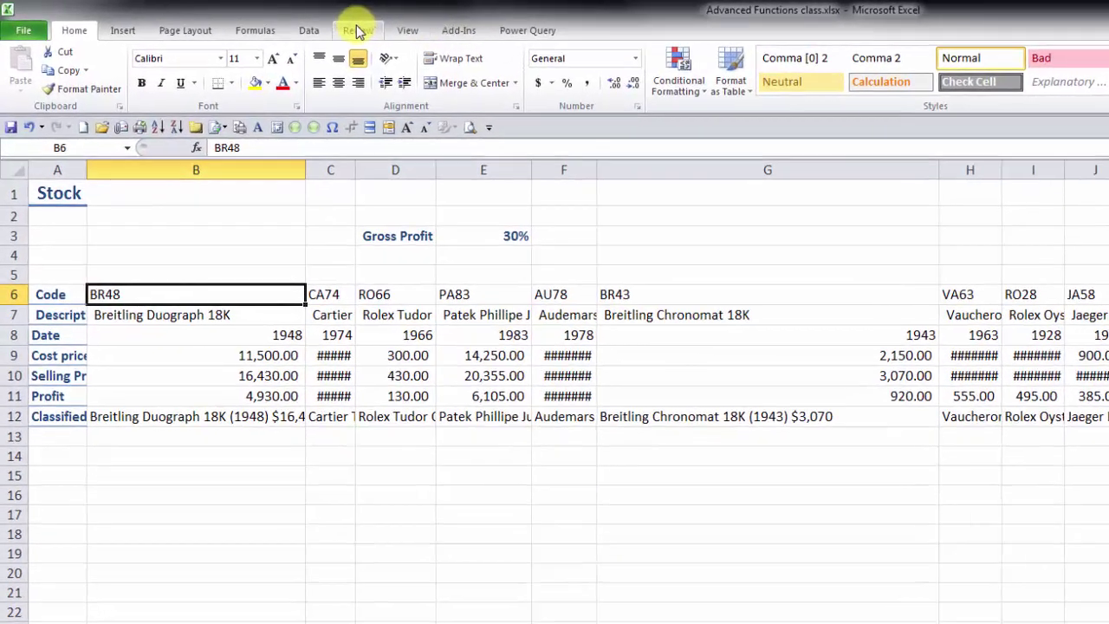
click(126, 31)
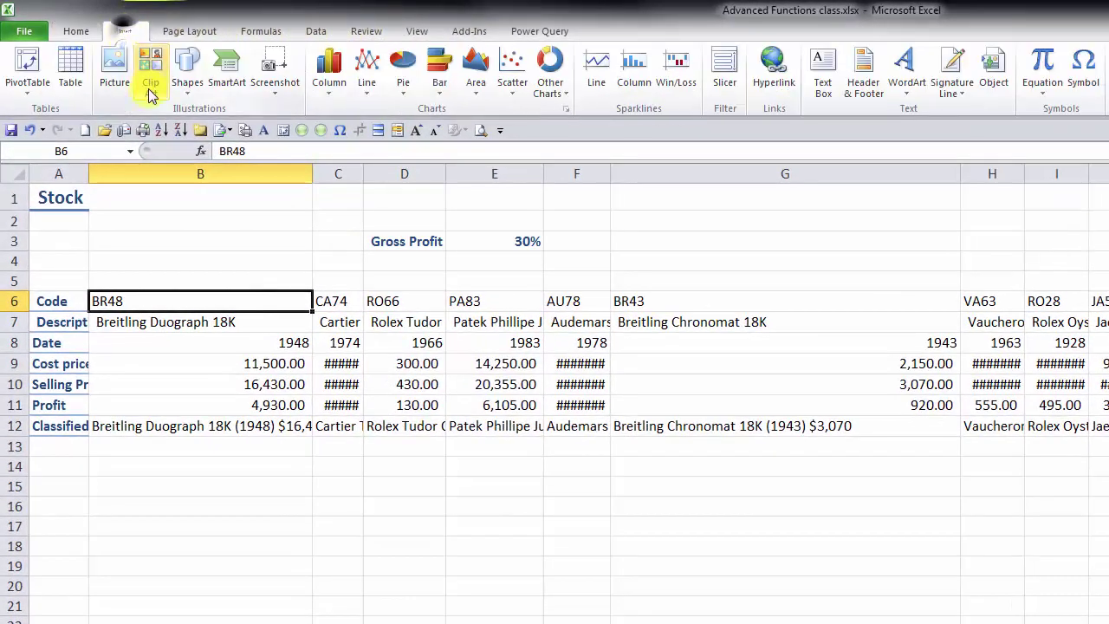
click(70, 70)
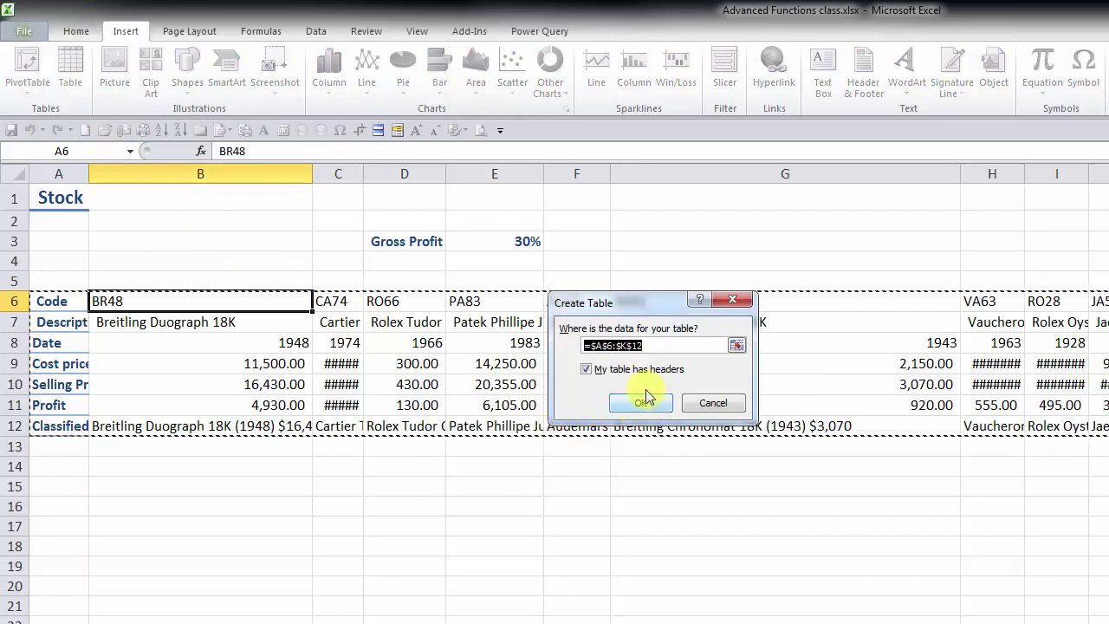
click(582, 371)
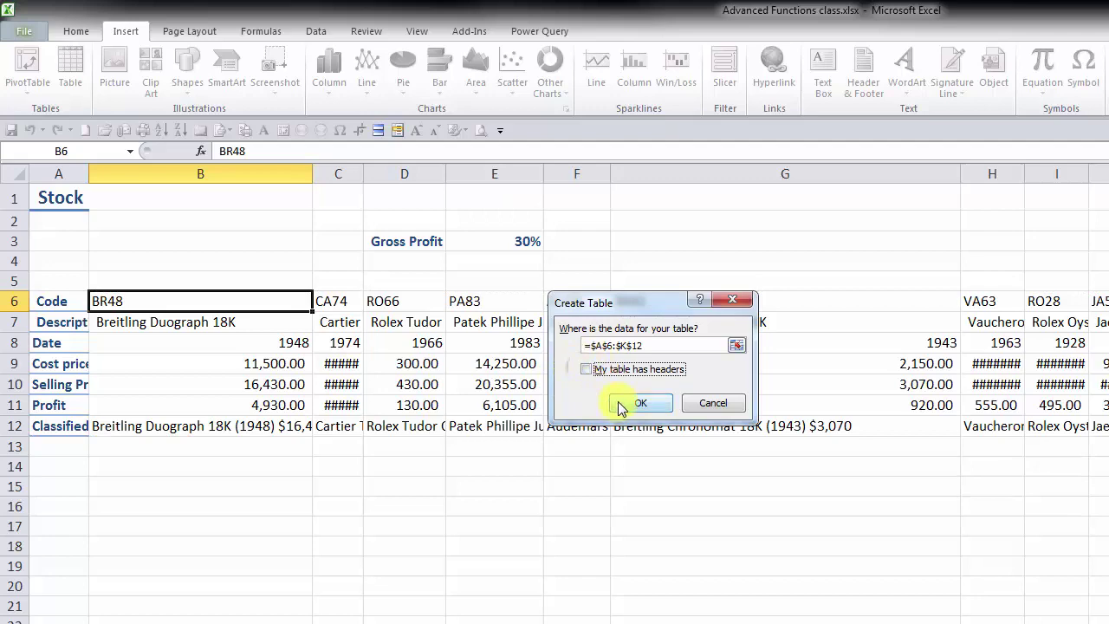
click(621, 404)
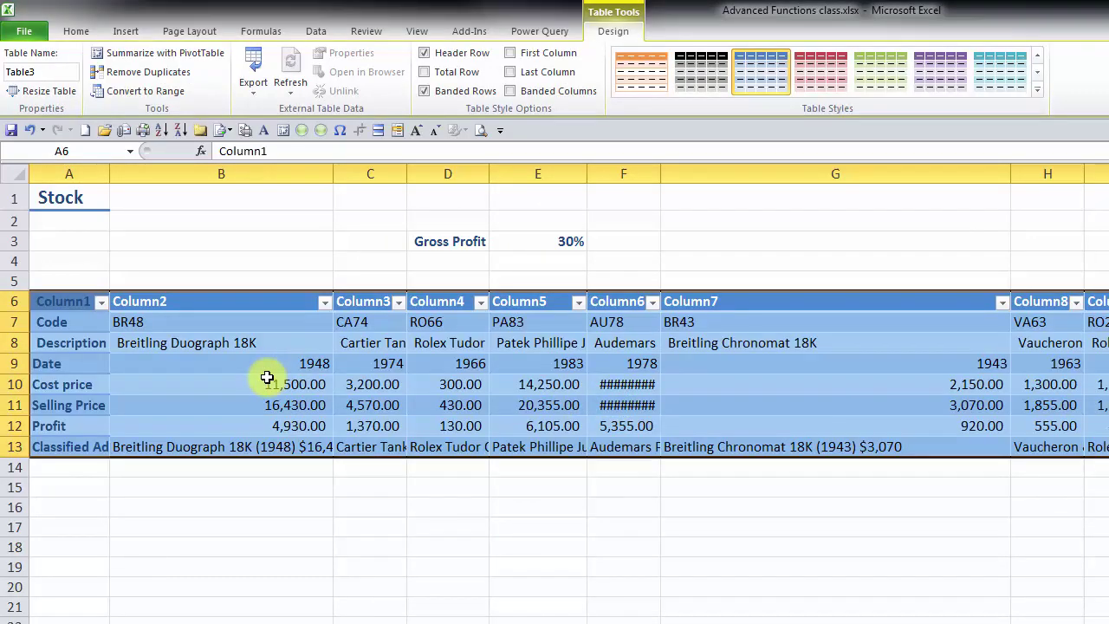
Apply the plain, uncoloured Light table style to the transposed table and name the table Stock2.
click(1037, 89)
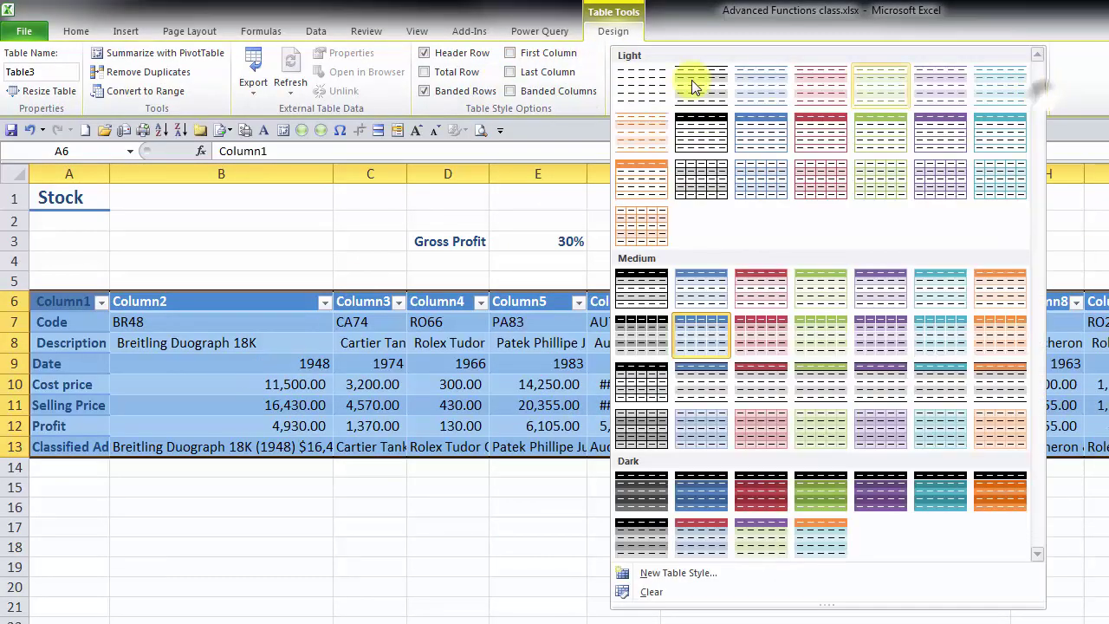
click(675, 78)
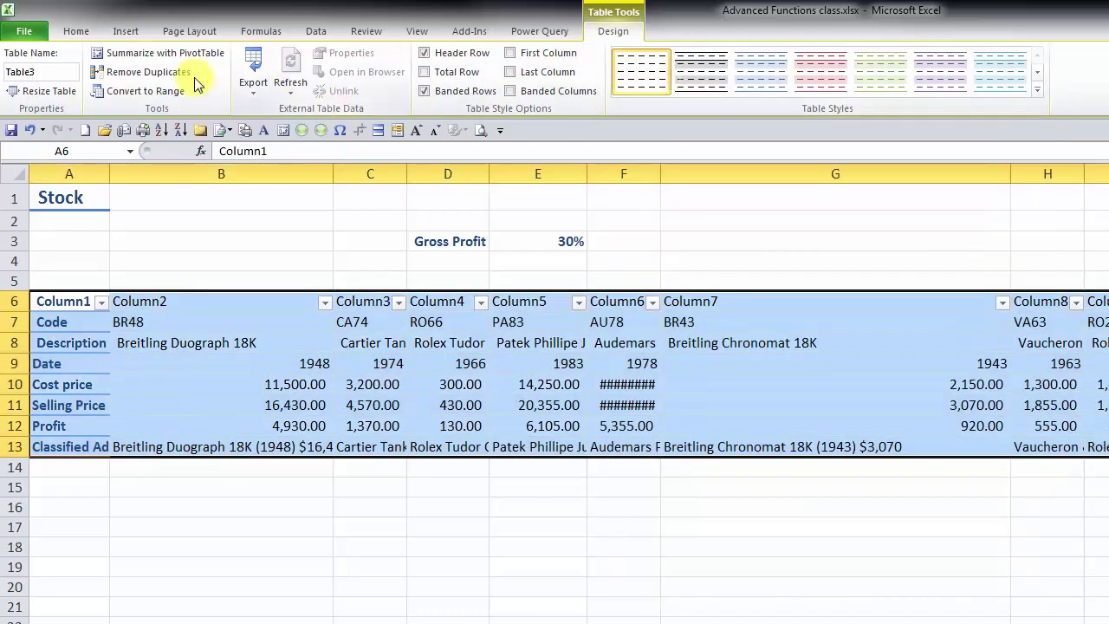
click(62, 71)
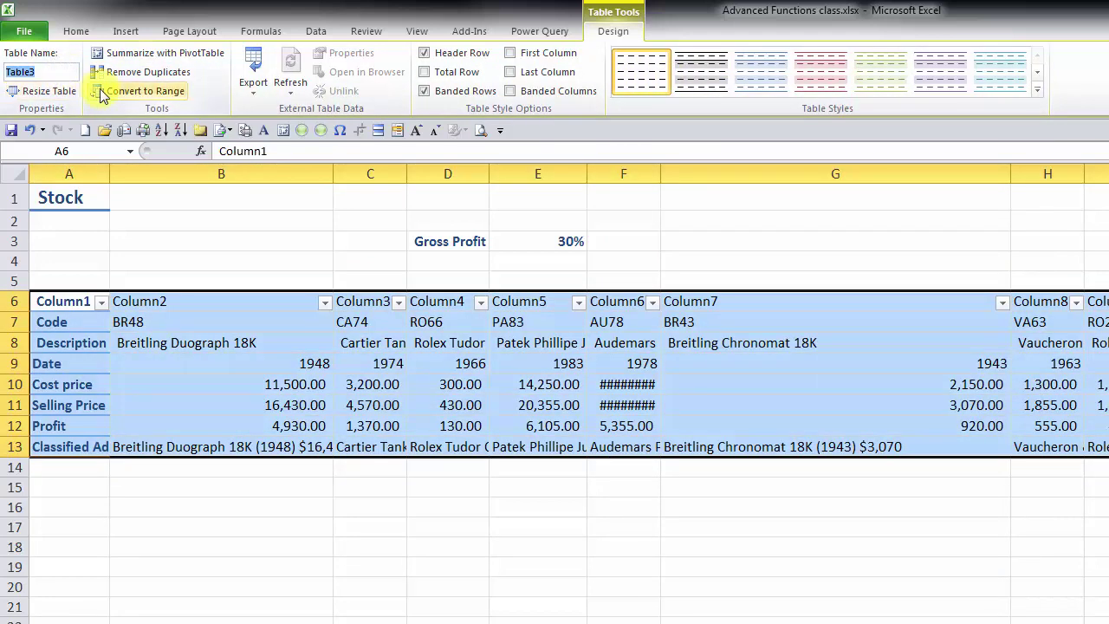
text(Stock2)
key(Return)
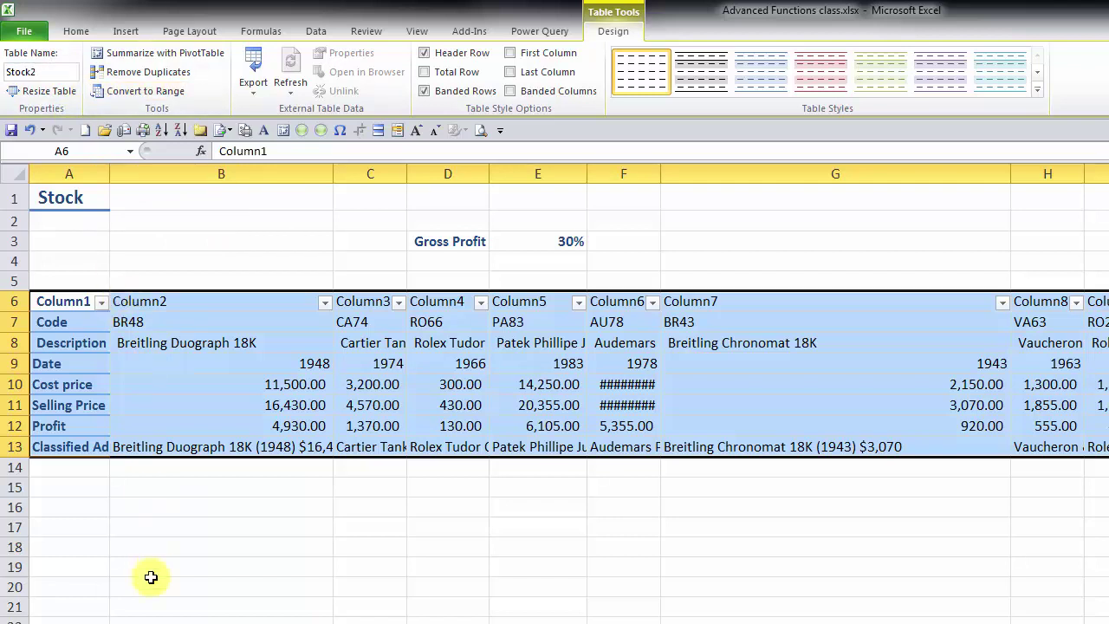
Widen columns A, B, C and F of the transposed stock table.
click(87, 524)
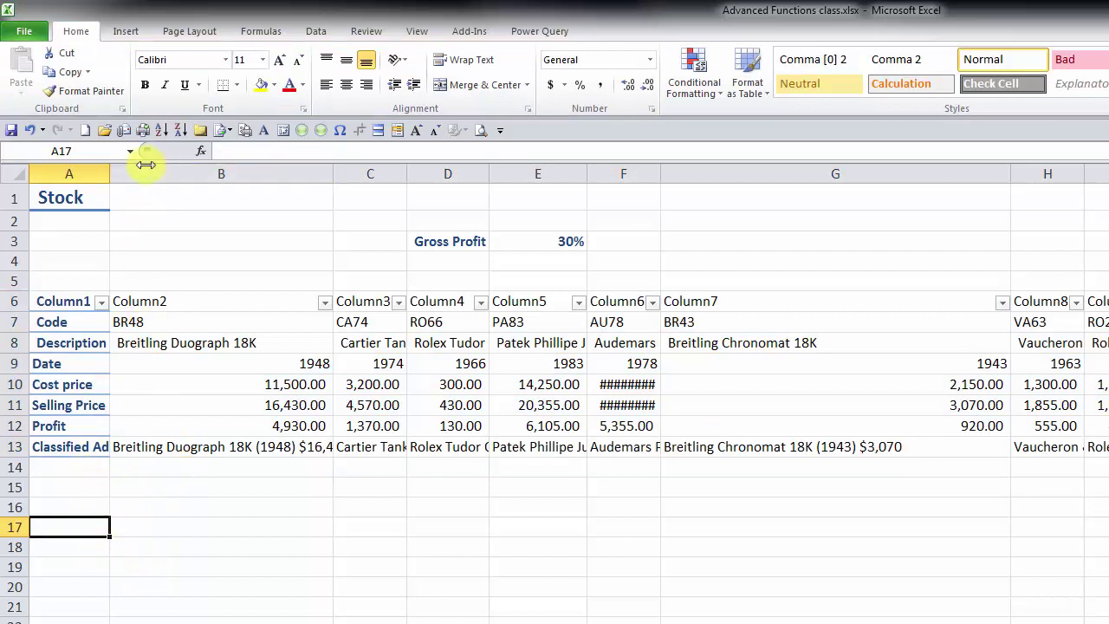
drag(108, 174, 129, 176)
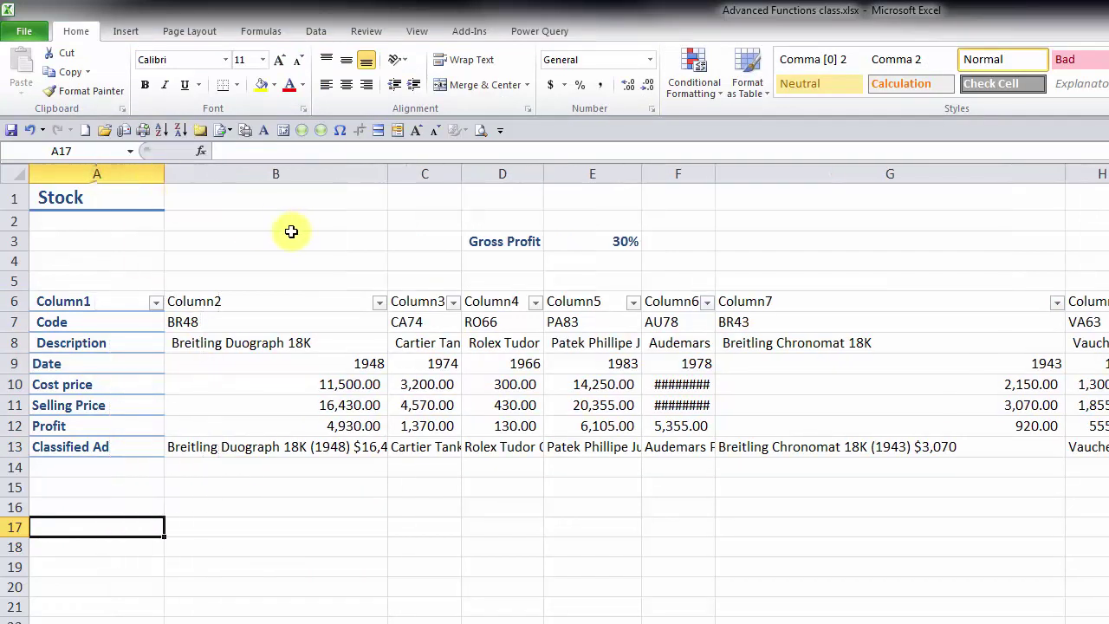
drag(389, 173, 411, 177)
drag(483, 174, 558, 174)
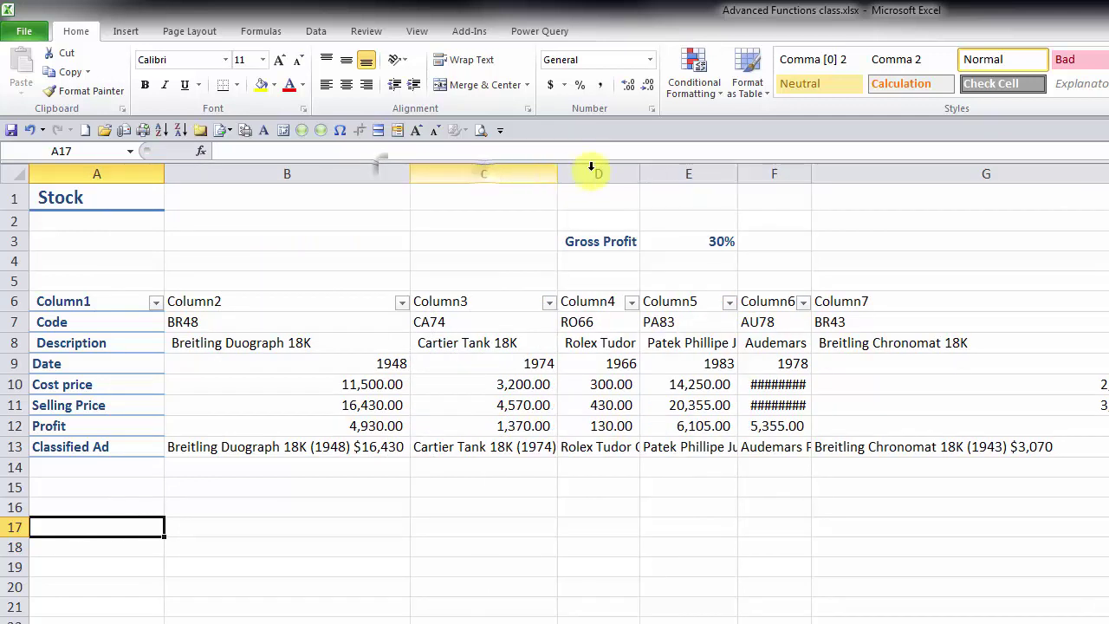
drag(811, 173, 863, 177)
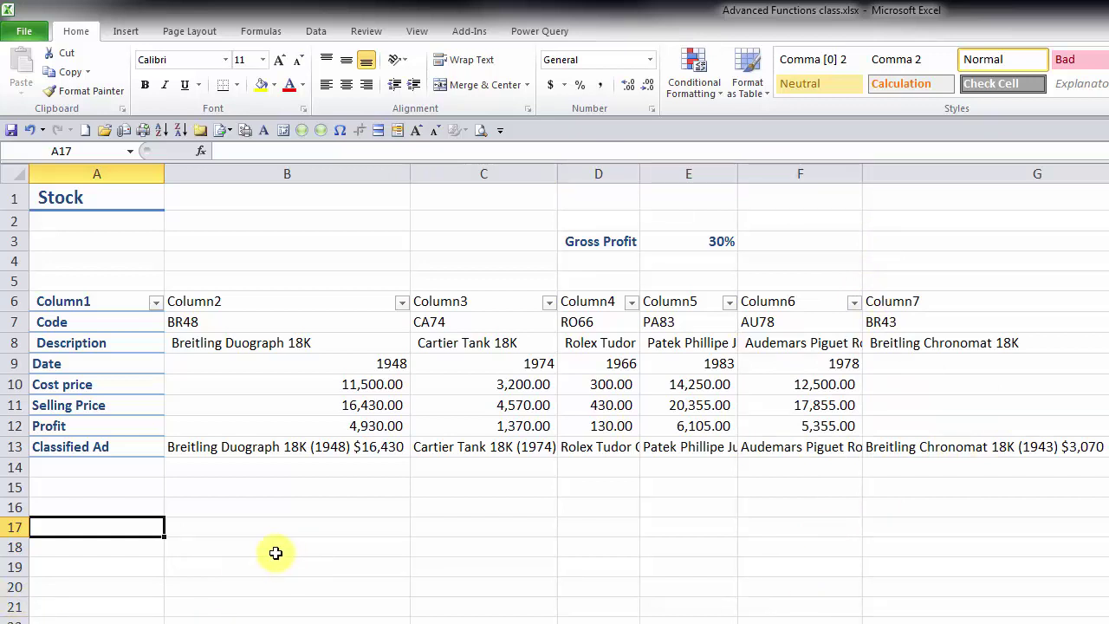
Start an HLOOKUP formula in A17 through its function arguments, with B17 as the lookup value.
text(=)
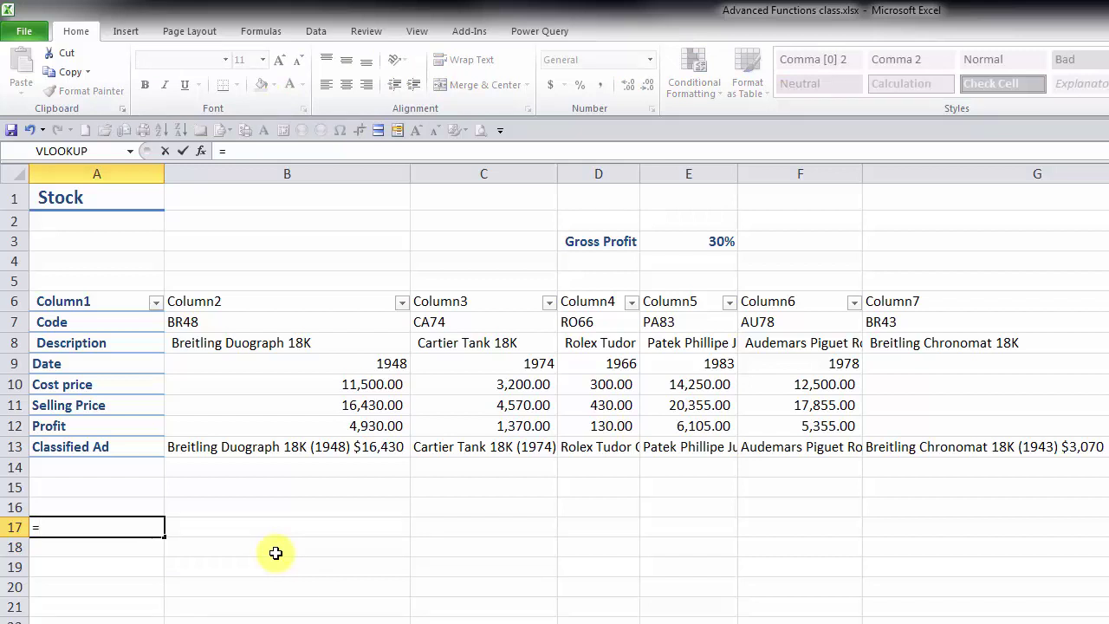
text(hl)
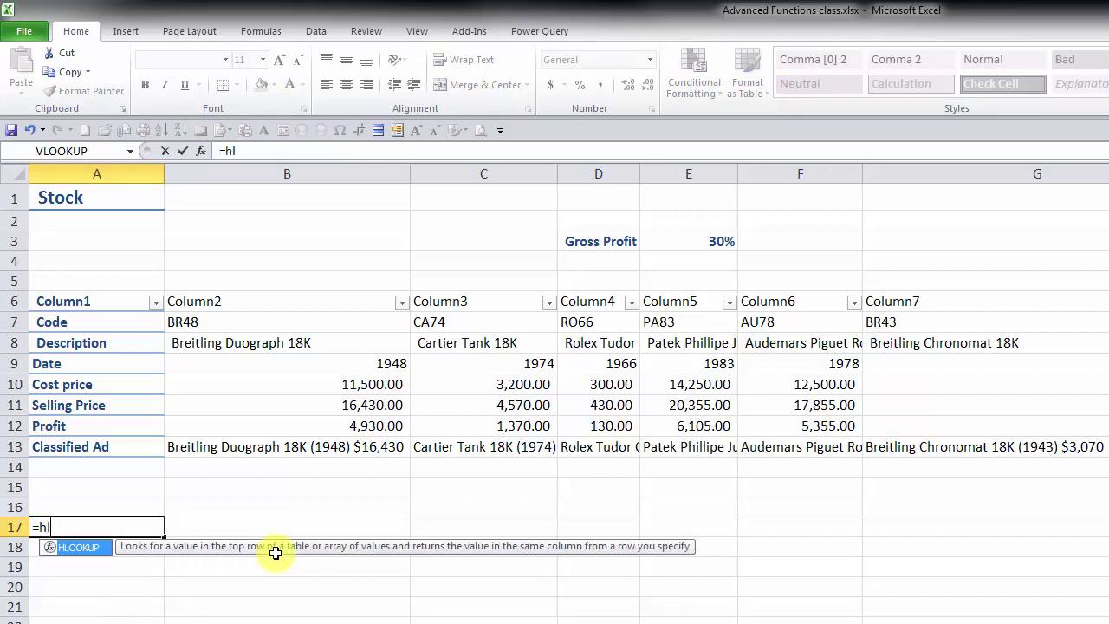
text(ookup)
key(Tab)
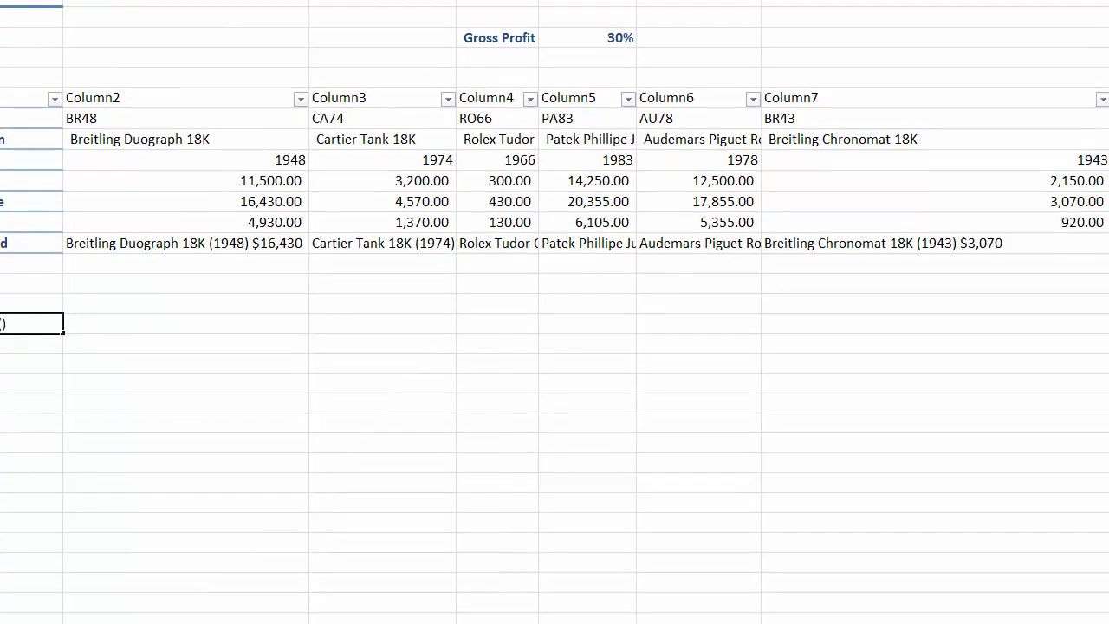
key(ctrl+a)
drag(504, 24, 575, 207)
drag(590, 268, 398, 346)
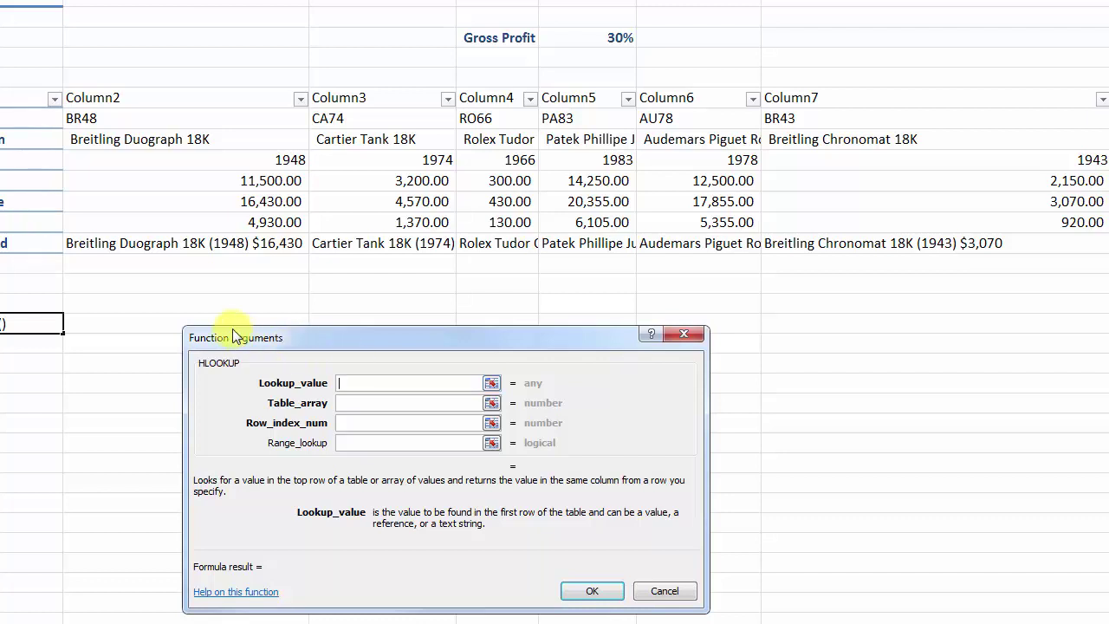
click(138, 326)
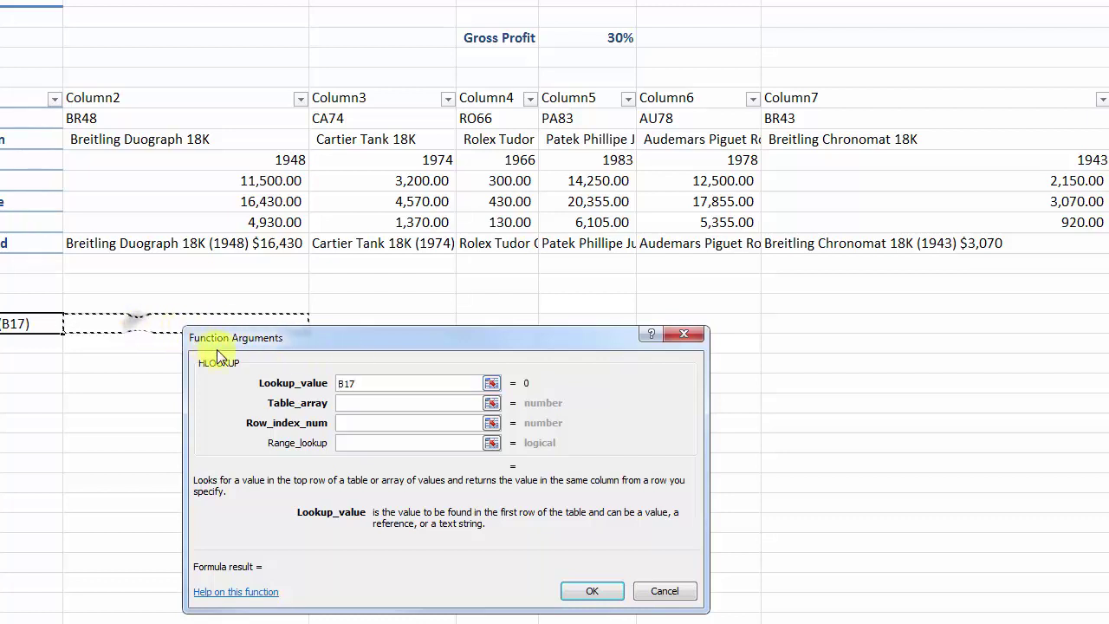
drag(217, 344, 432, 342)
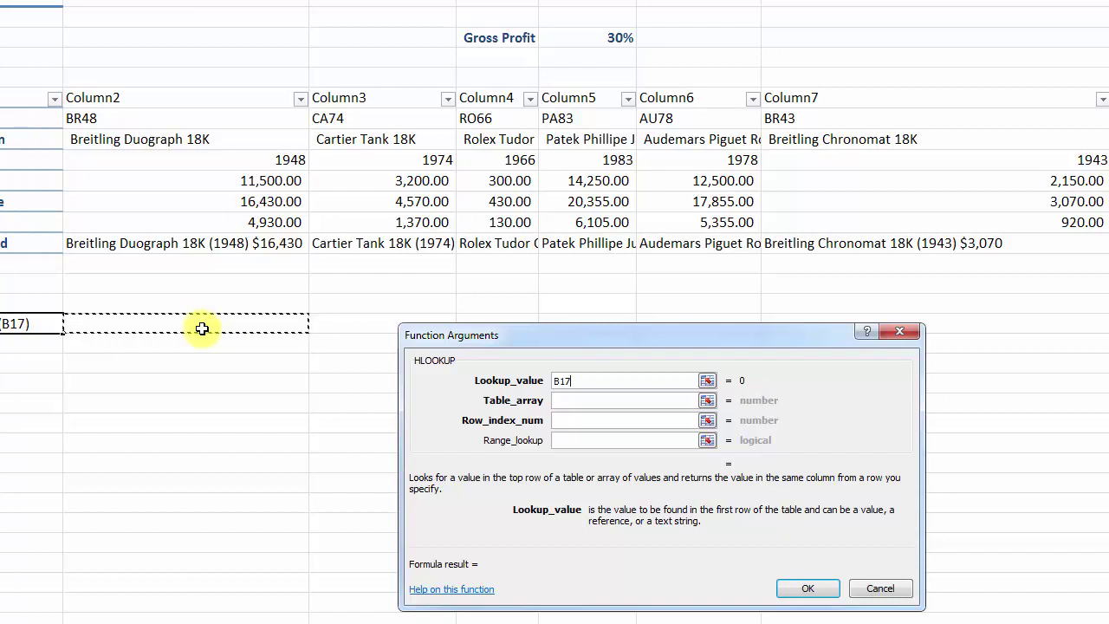
Complete the HLOOKUP in A17 with table array Stock2, row index number 2 and range lookup FALSE.
click(562, 406)
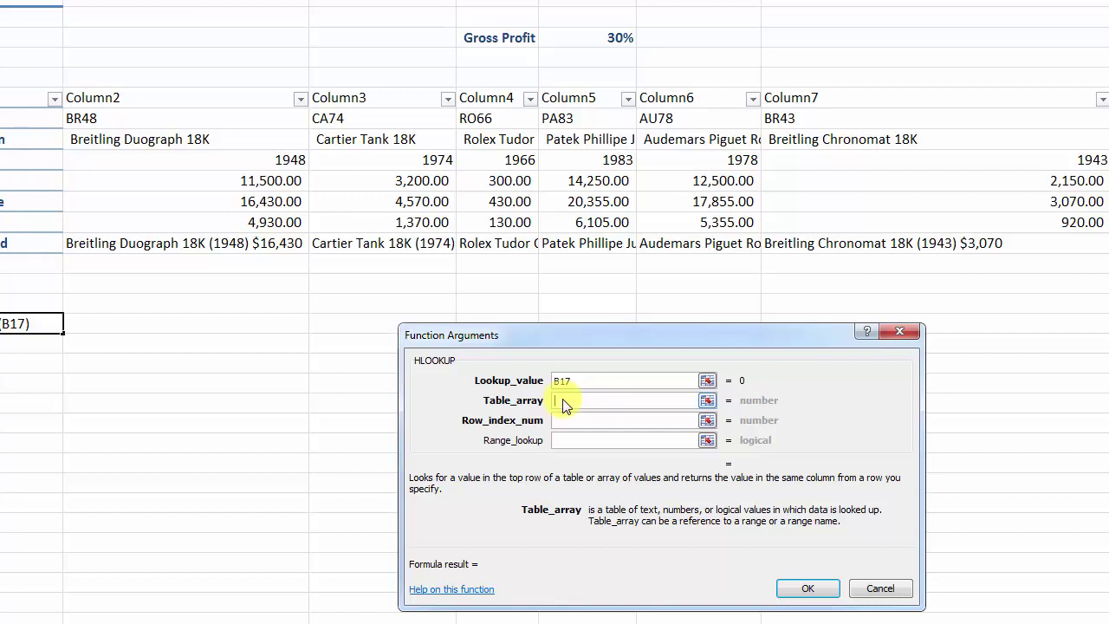
text(Stock2)
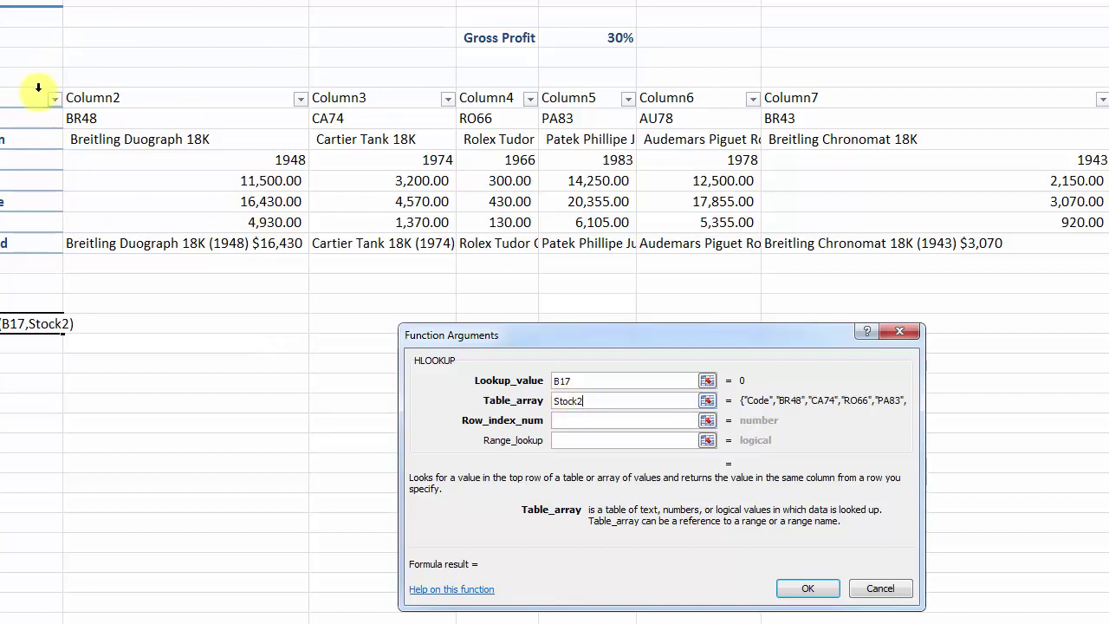
click(579, 419)
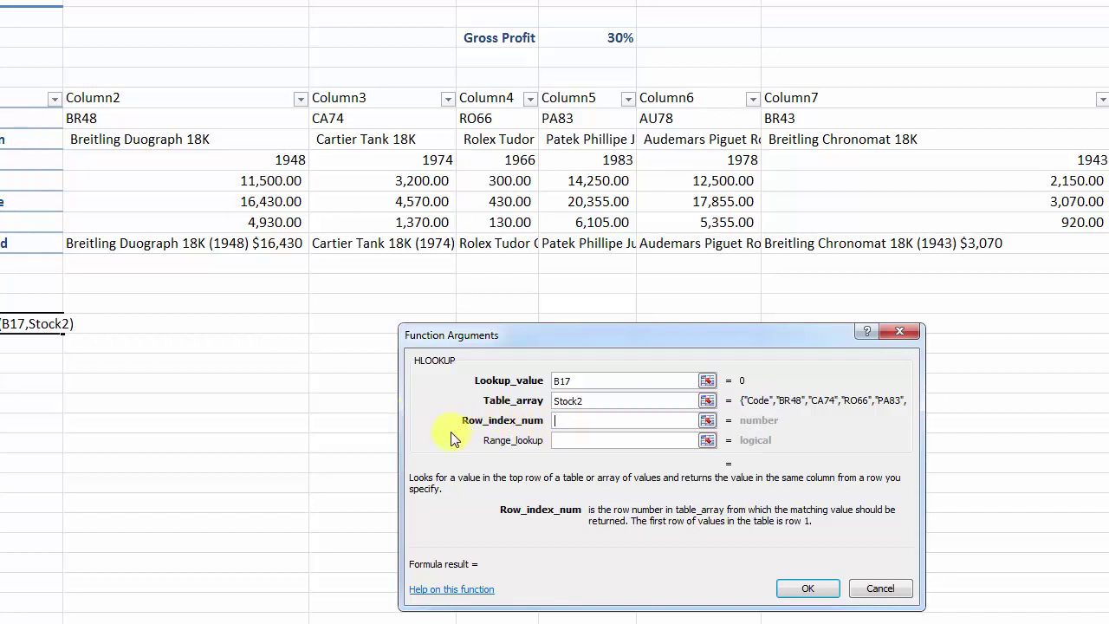
text(2)
click(593, 444)
text(false)
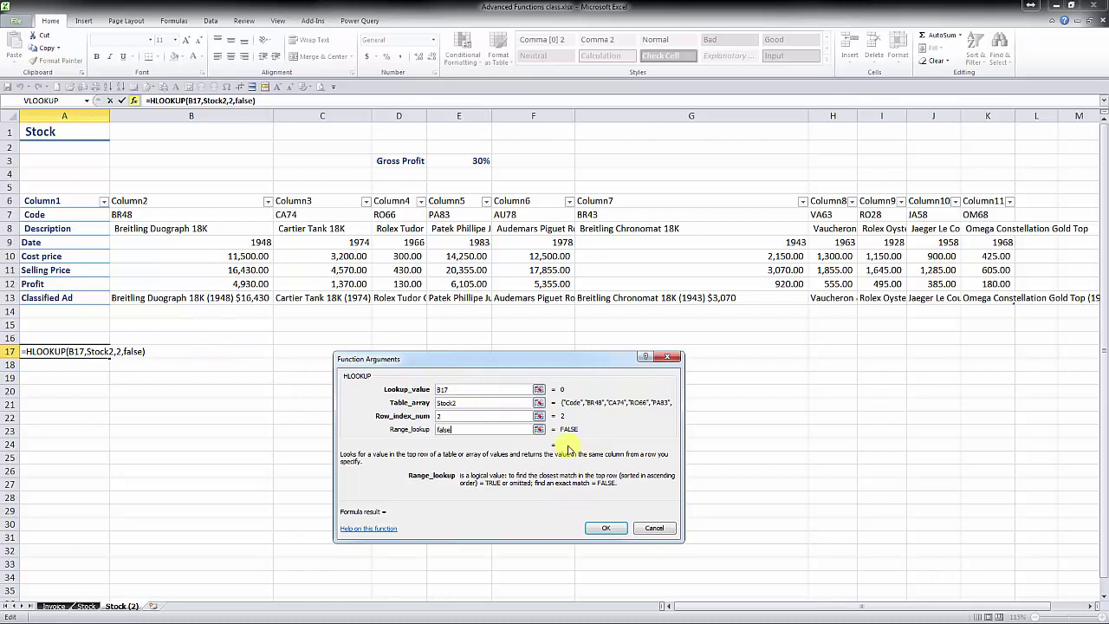
click(593, 526)
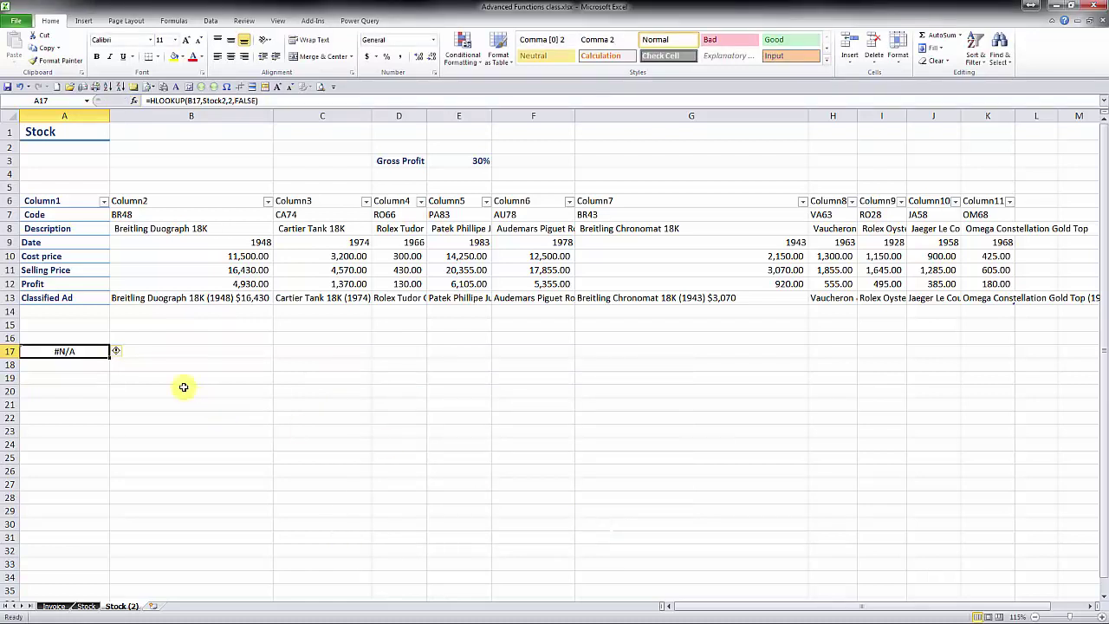
Check the codes on the Invoice sheet and enter the lookup code ca74 in B17 of Stock (2).
click(169, 351)
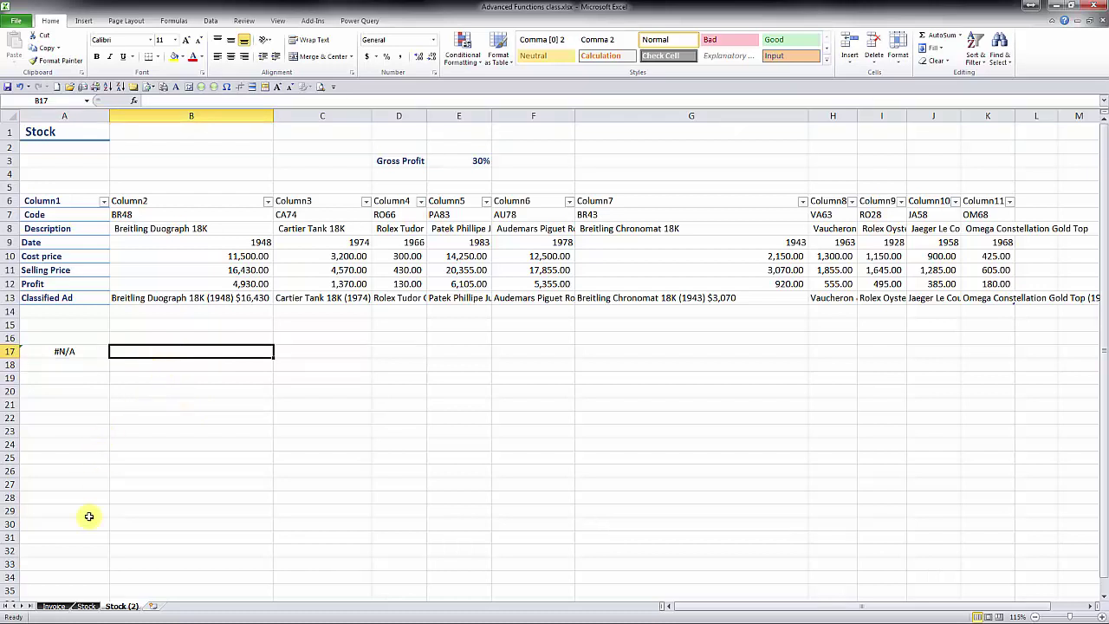
click(53, 606)
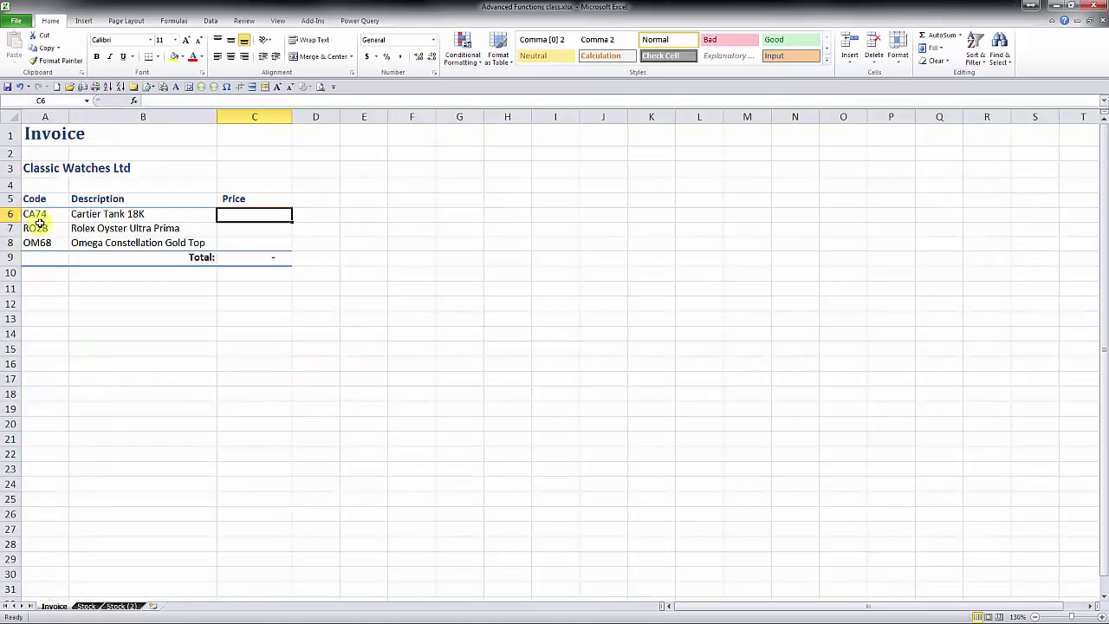
click(122, 606)
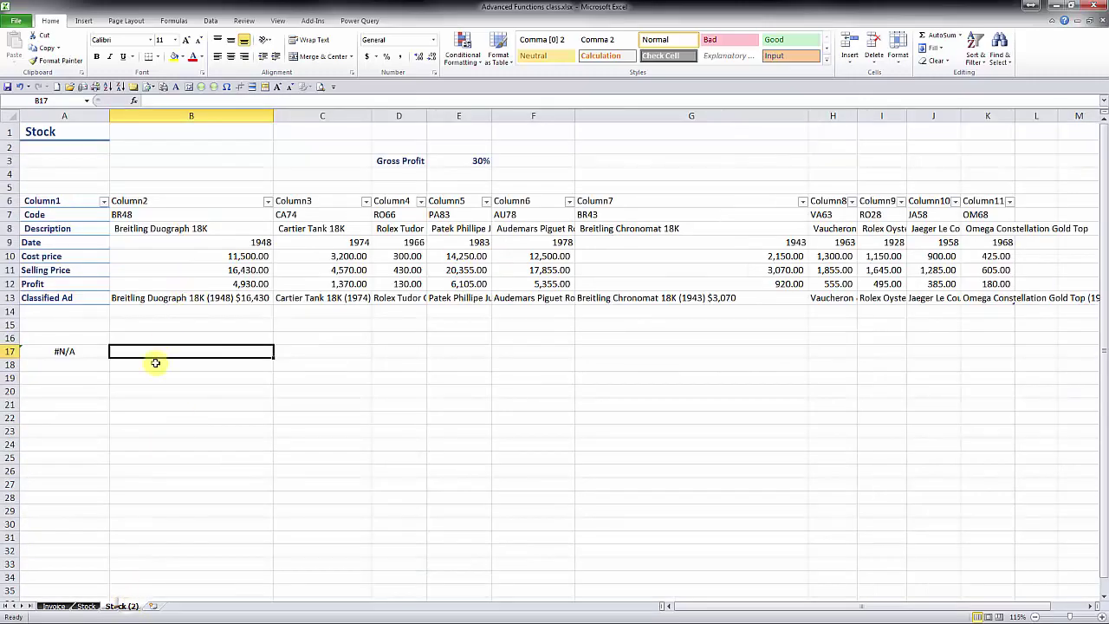
text(ca74)
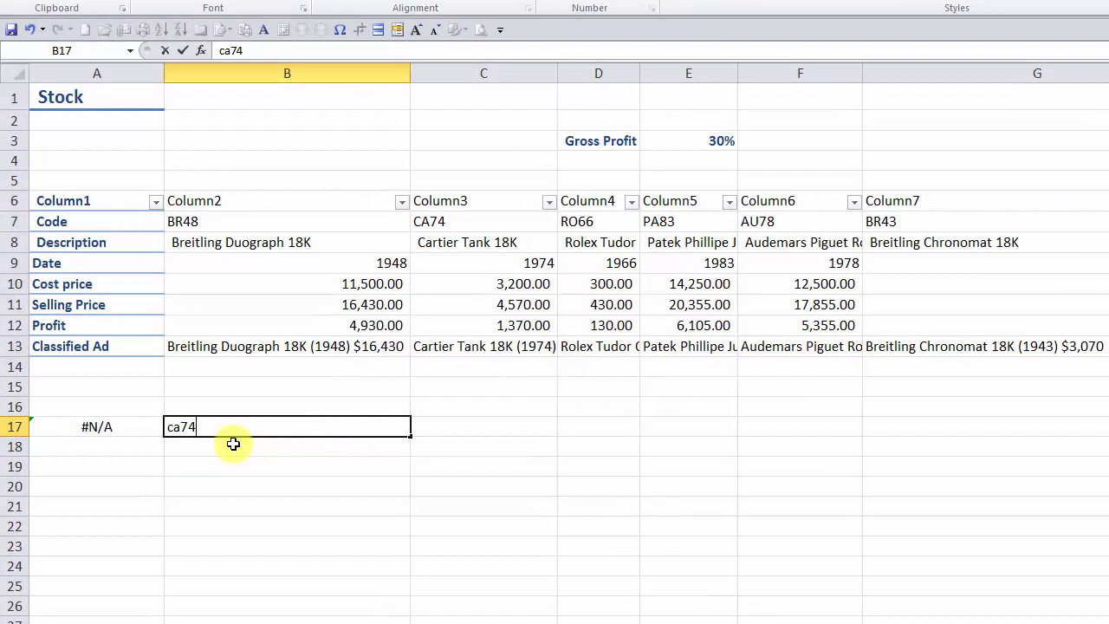
key(Return)
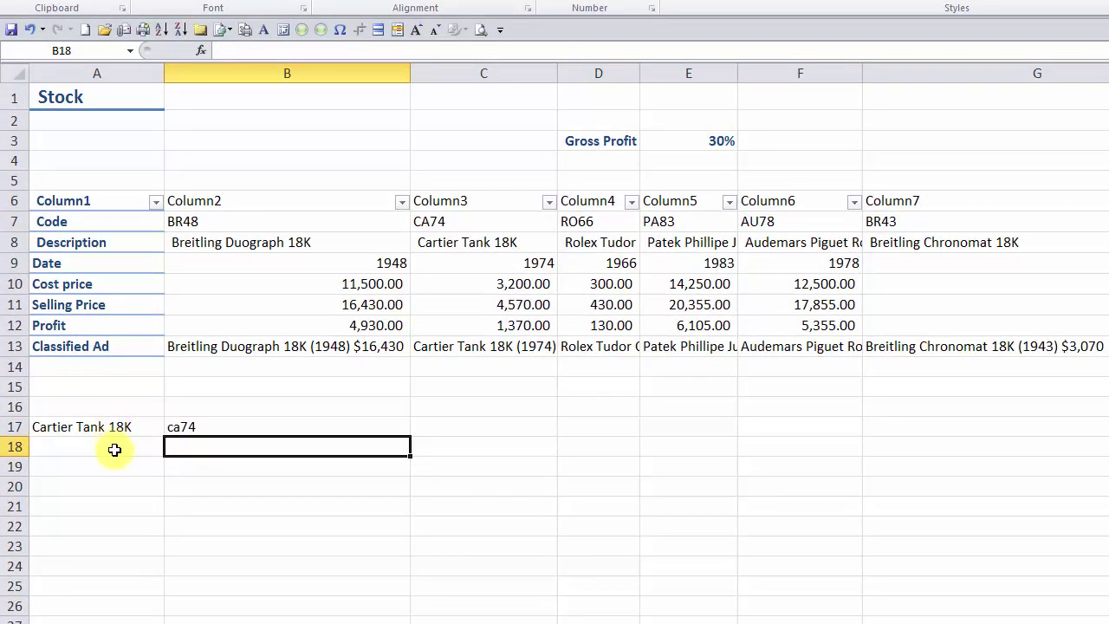
Fill the HLOOKUP formula from A17 down to A19.
key(Up)
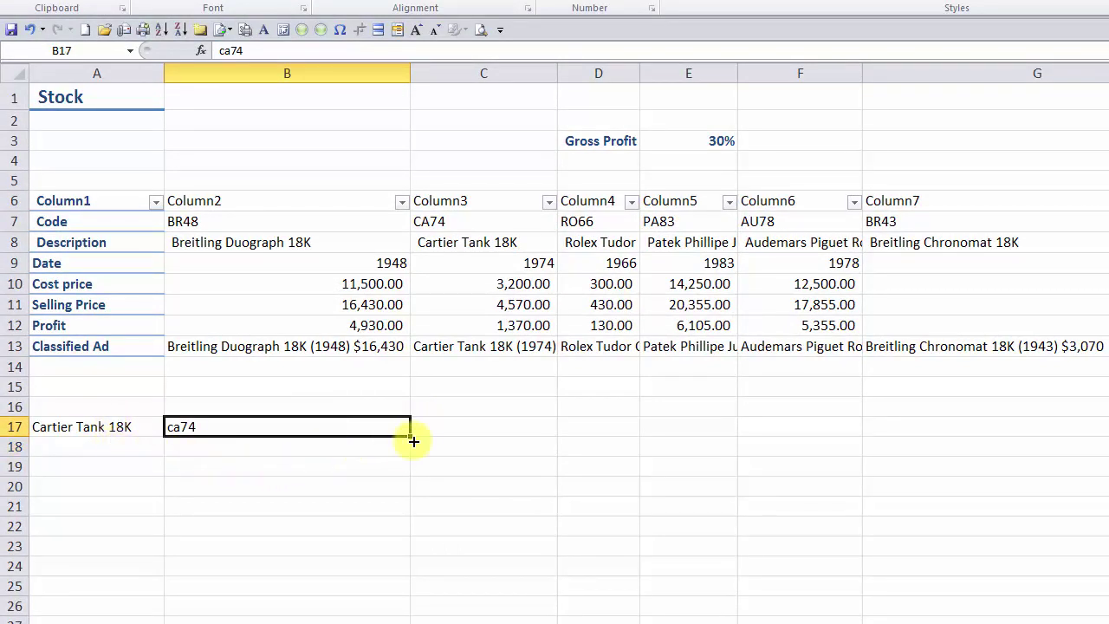
click(117, 430)
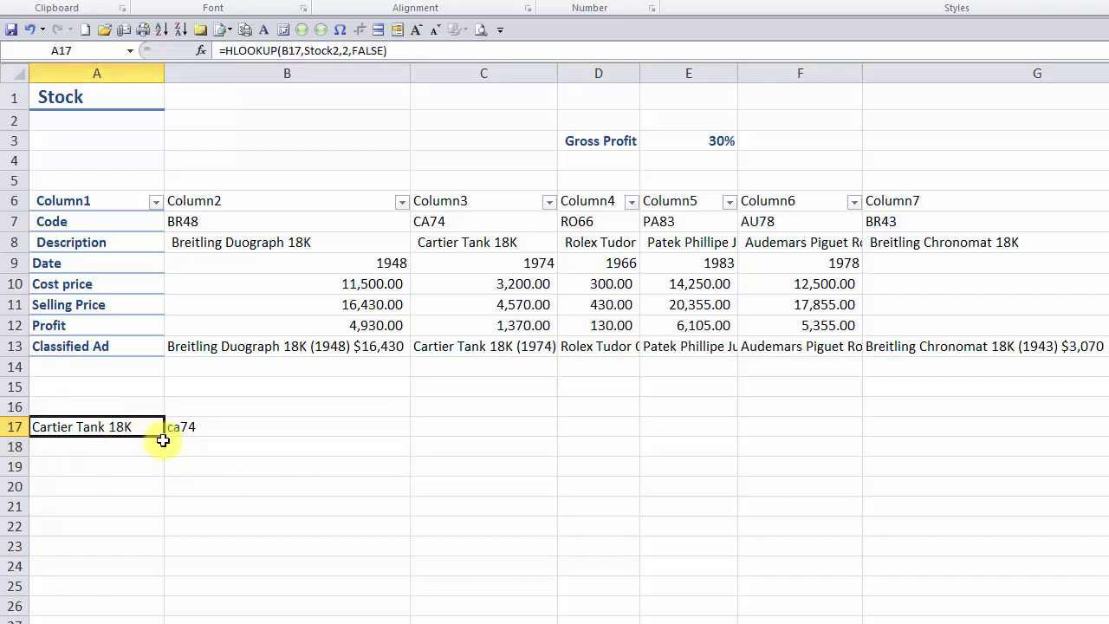
drag(164, 437, 147, 475)
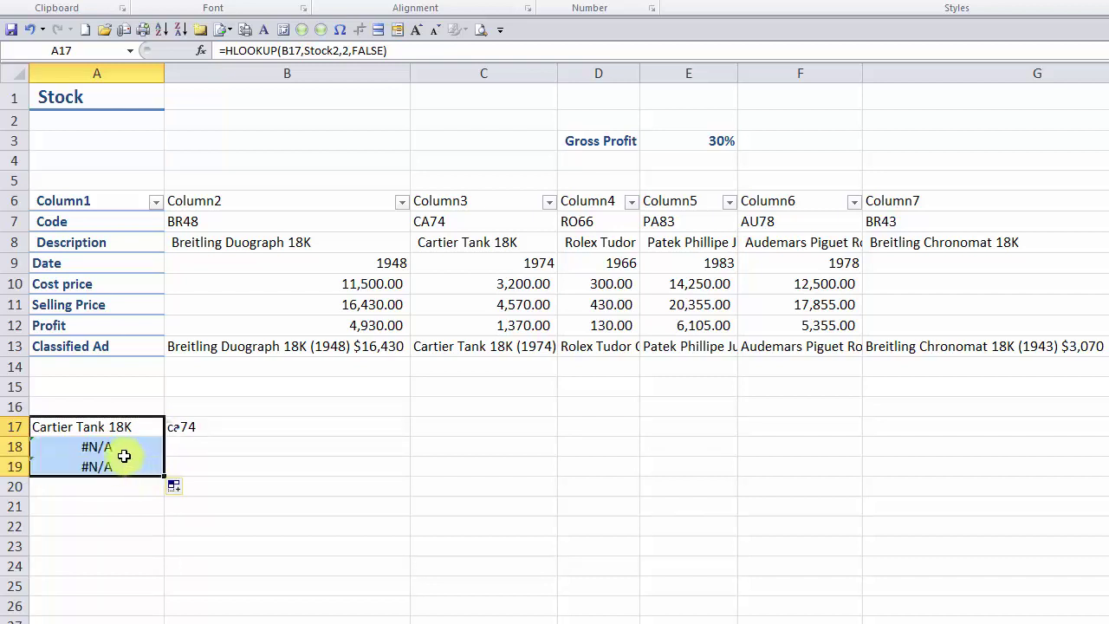
Copy the codes RO28 and OM68 from Invoice A7:A8 into B18:B19 of Stock (2), and autofit column A.
click(202, 444)
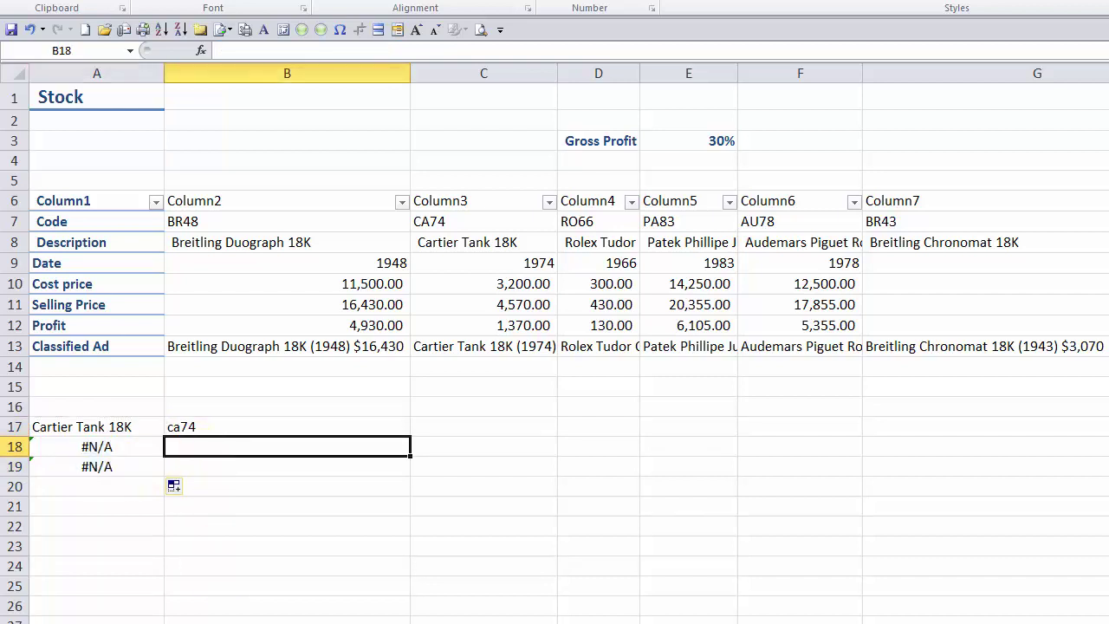
click(138, 622)
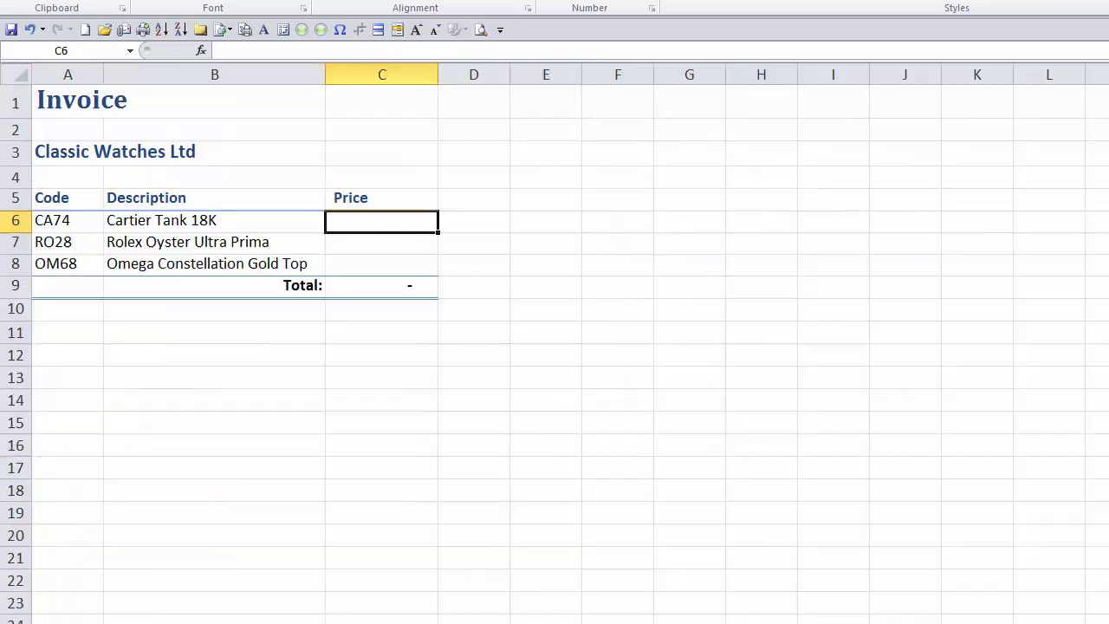
click(71, 245)
drag(69, 251, 70, 262)
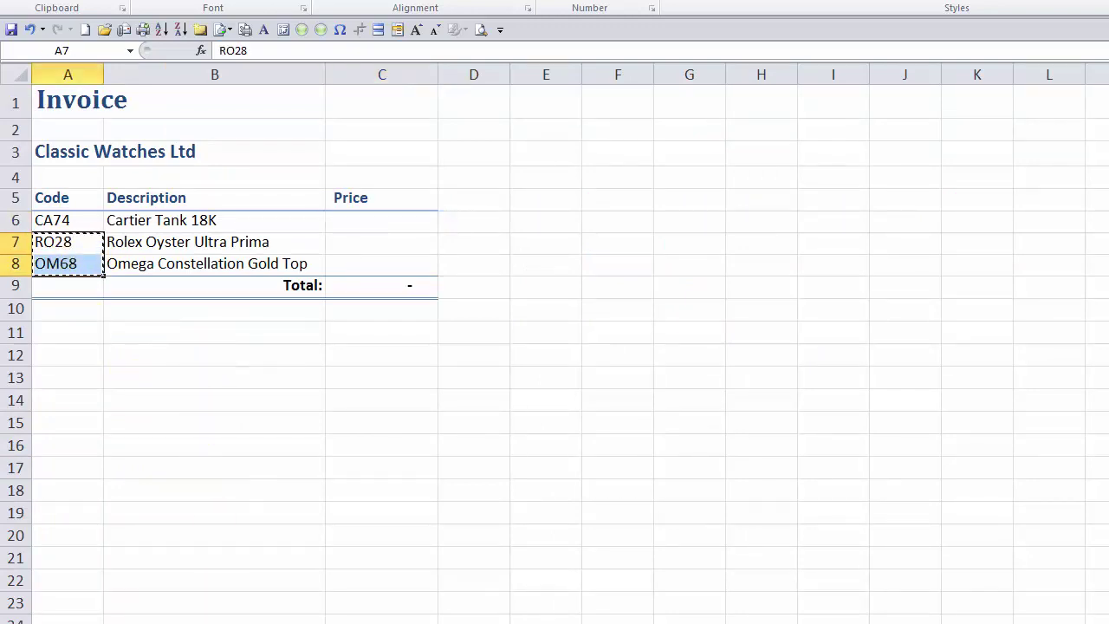
click(195, 623)
key(ctrl+v)
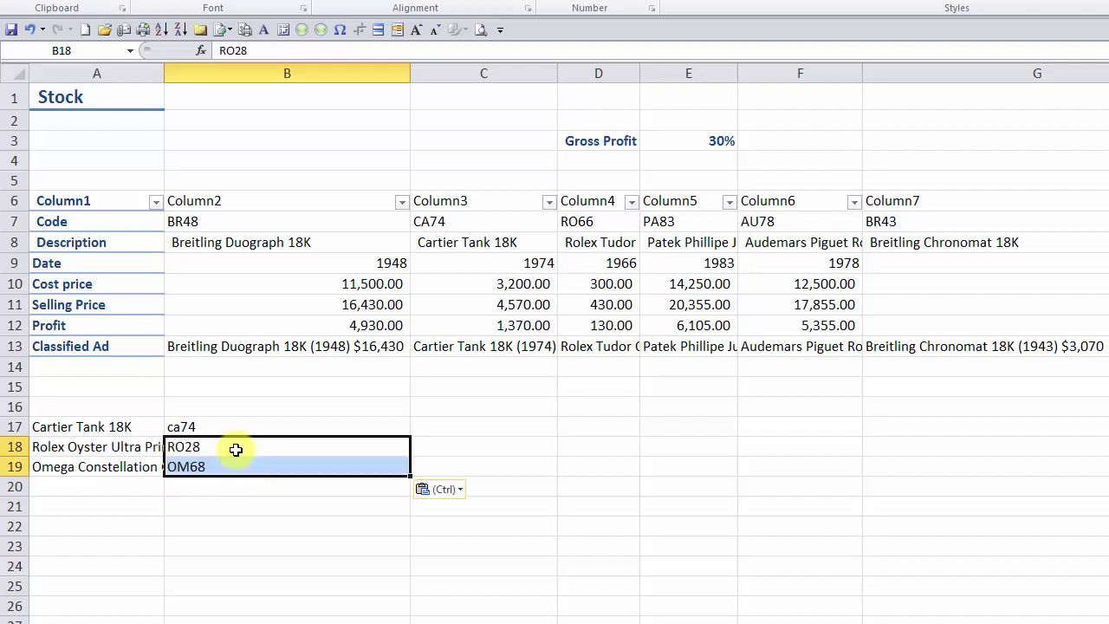
double_click(164, 76)
key(Up)
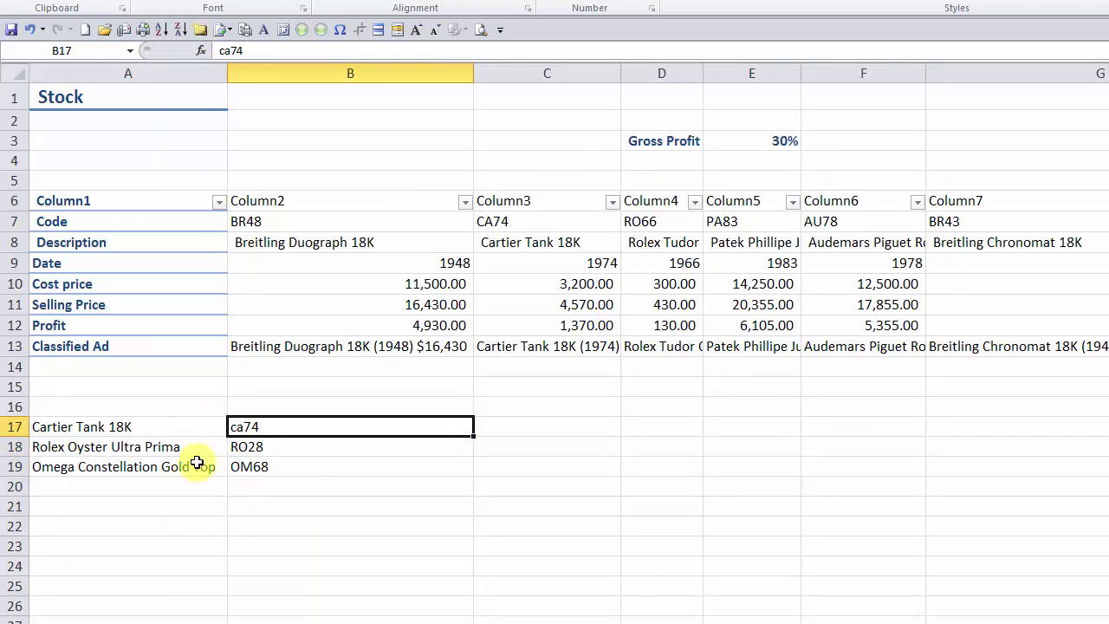
Reopen the function arguments of the HLOOKUP formula in A17 for review.
click(134, 428)
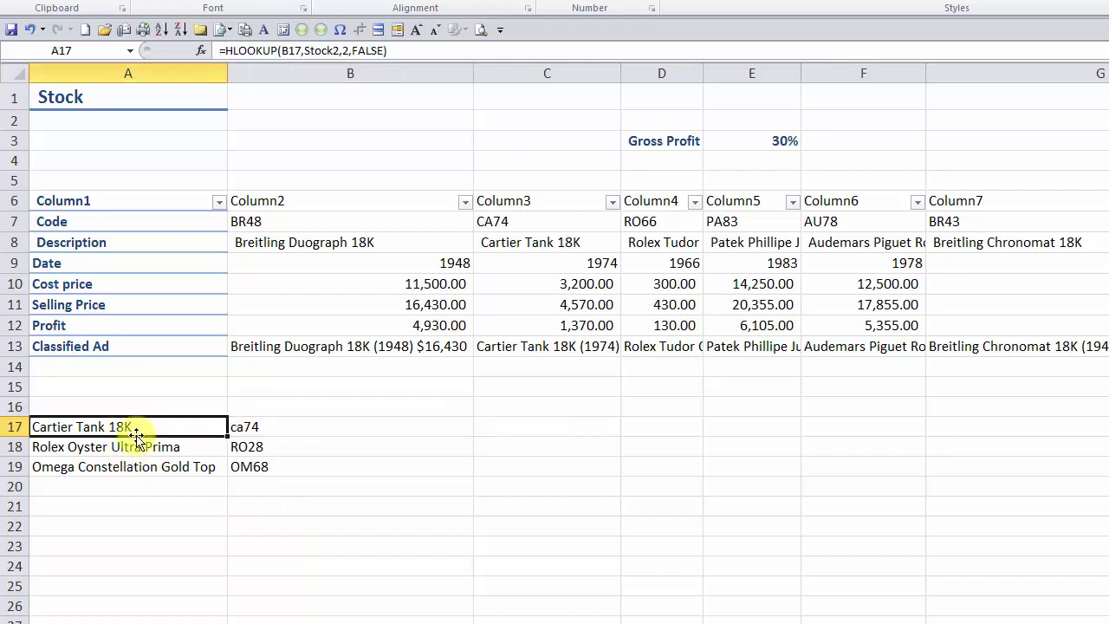
click(200, 51)
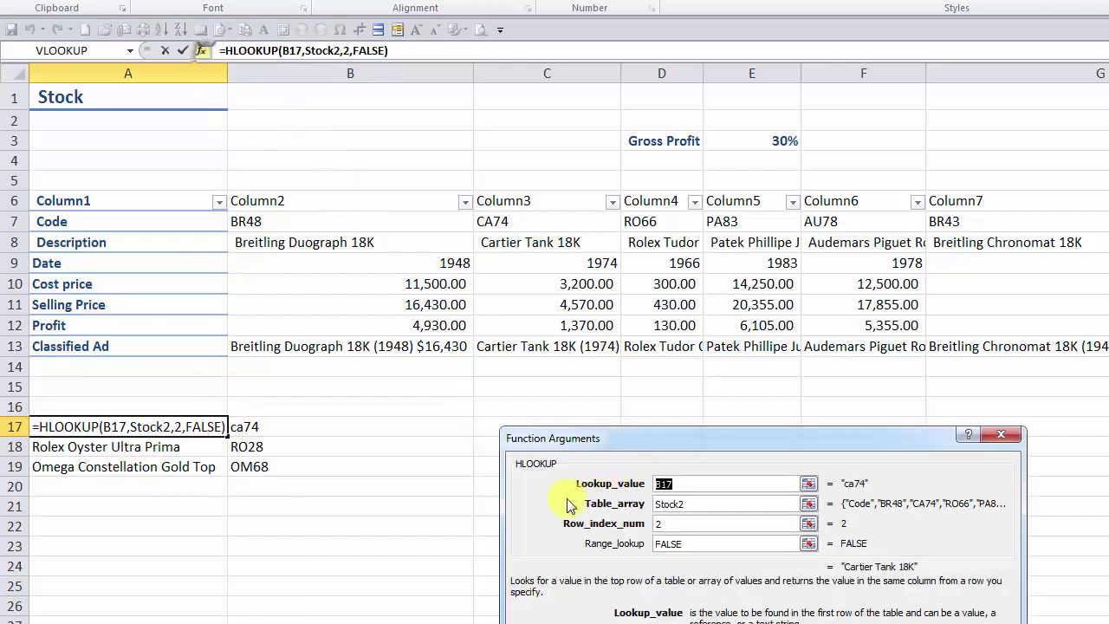